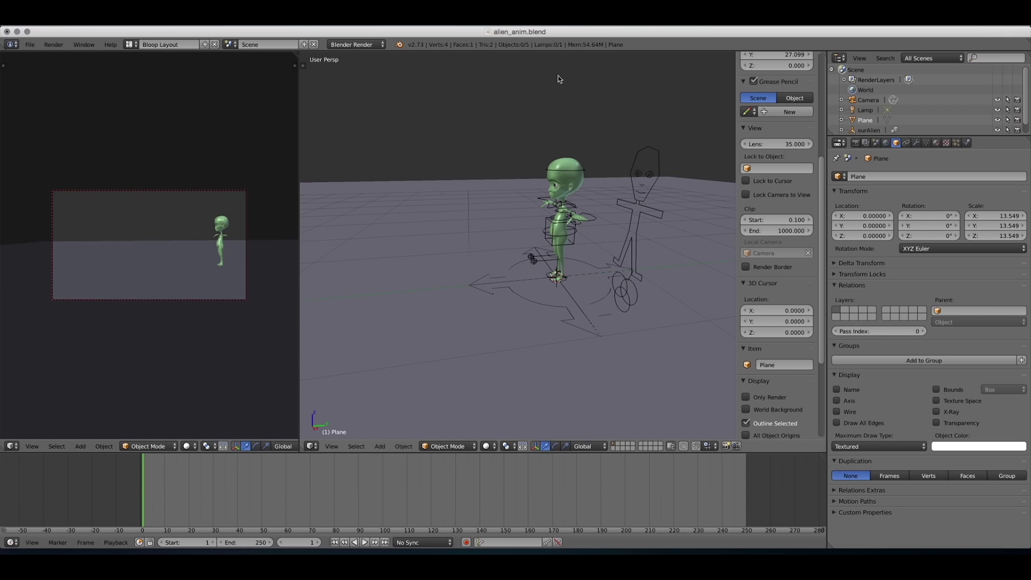
- Orbit around the alien, then join the two viewports into one full-size camera view
middle_drag(569, 84, 580, 120)
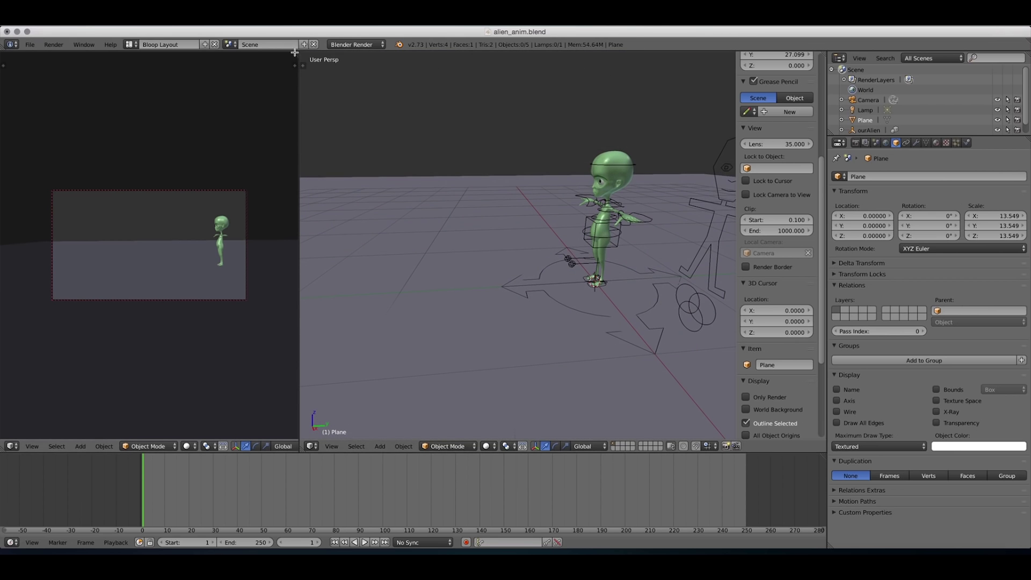
drag(294, 52, 662, 163)
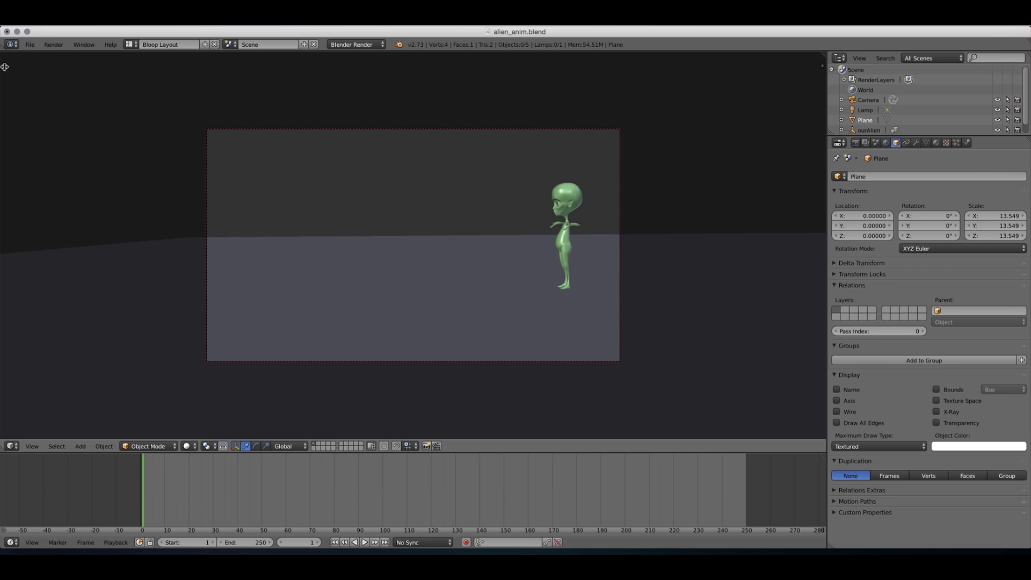
- Open the Tool Shelf showing the Grease Pencil drawing tools
click(4, 66)
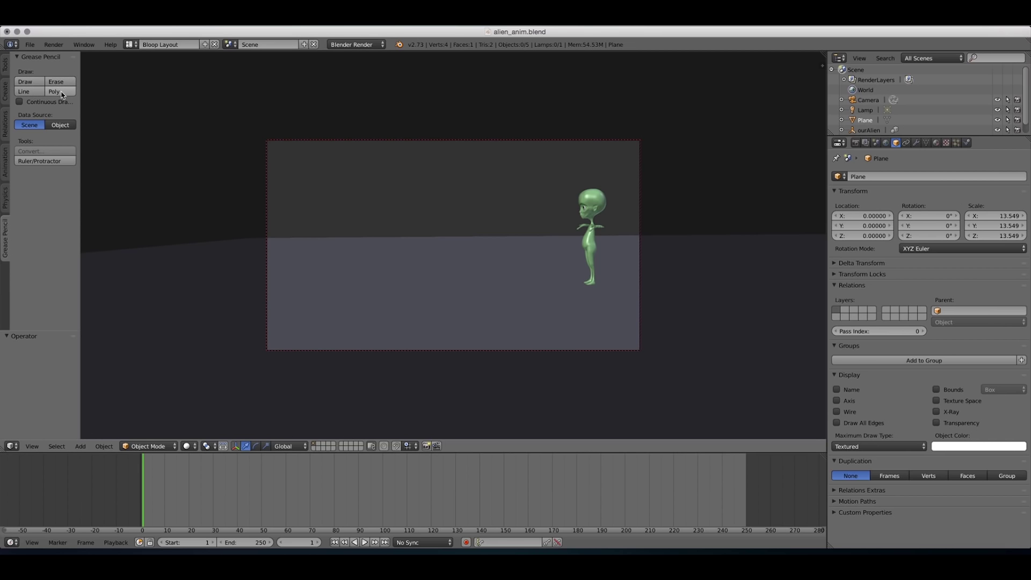
click(29, 81)
mouse_move(421, 160)
mouse_down()
mouse_move(443, 167)
mouse_move(437, 207)
mouse_move(479, 189)
mouse_move(505, 202)
mouse_move(490, 254)
mouse_move(504, 249)
mouse_move(483, 176)
mouse_move(512, 207)
mouse_move(505, 233)
mouse_move(439, 203)
mouse_move(508, 185)
mouse_move(514, 201)
mouse_move(430, 204)
mouse_up()
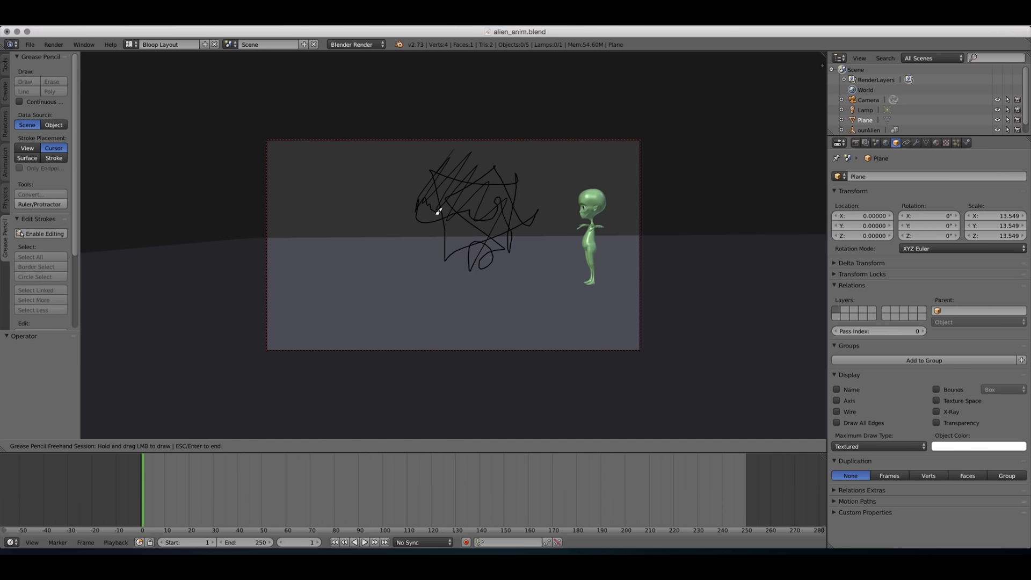
key(ctrl+z)
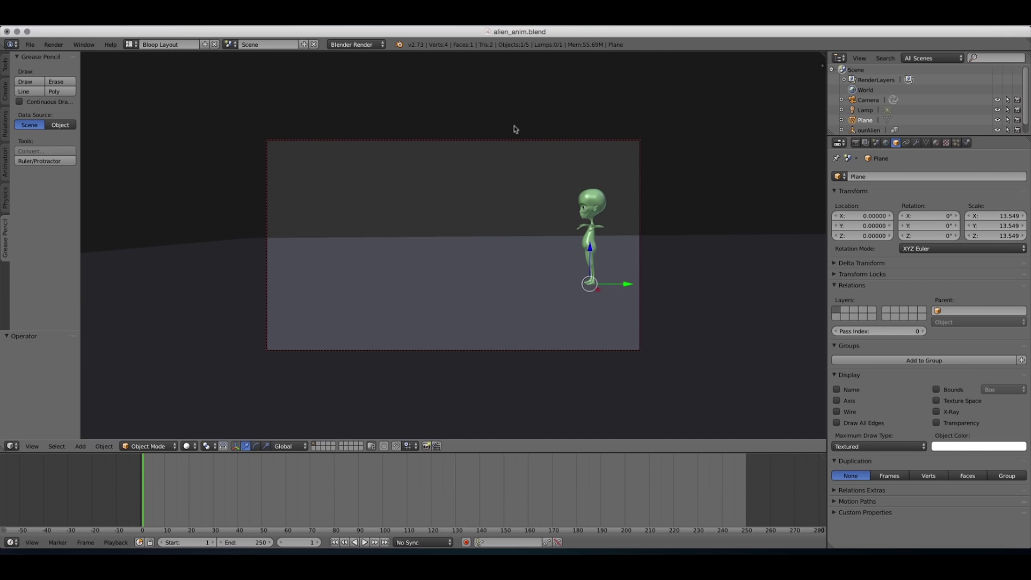
click(64, 84)
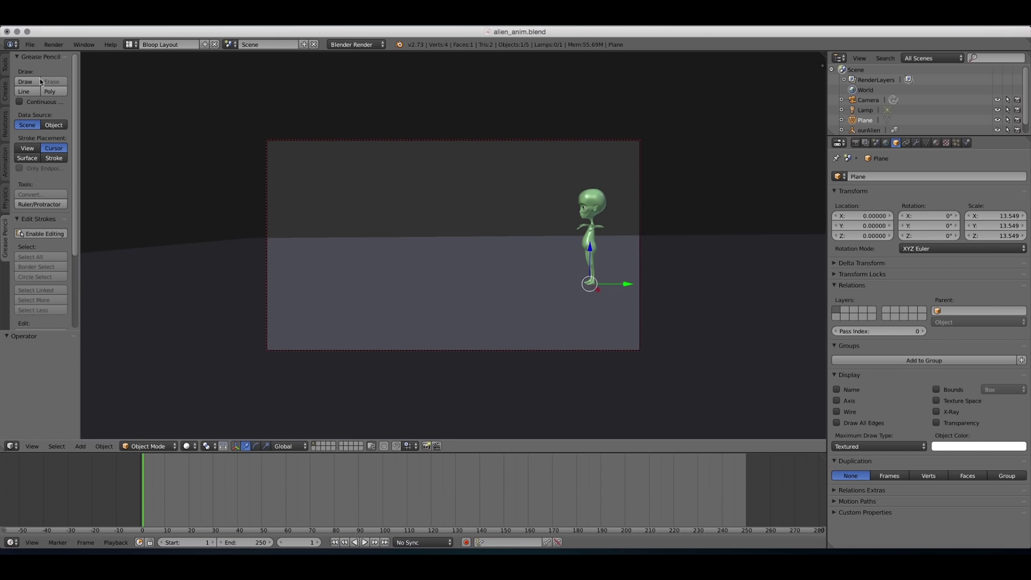
click(25, 81)
mouse_move(372, 155)
mouse_down()
mouse_move(349, 206)
mouse_move(381, 199)
mouse_move(412, 206)
mouse_up()
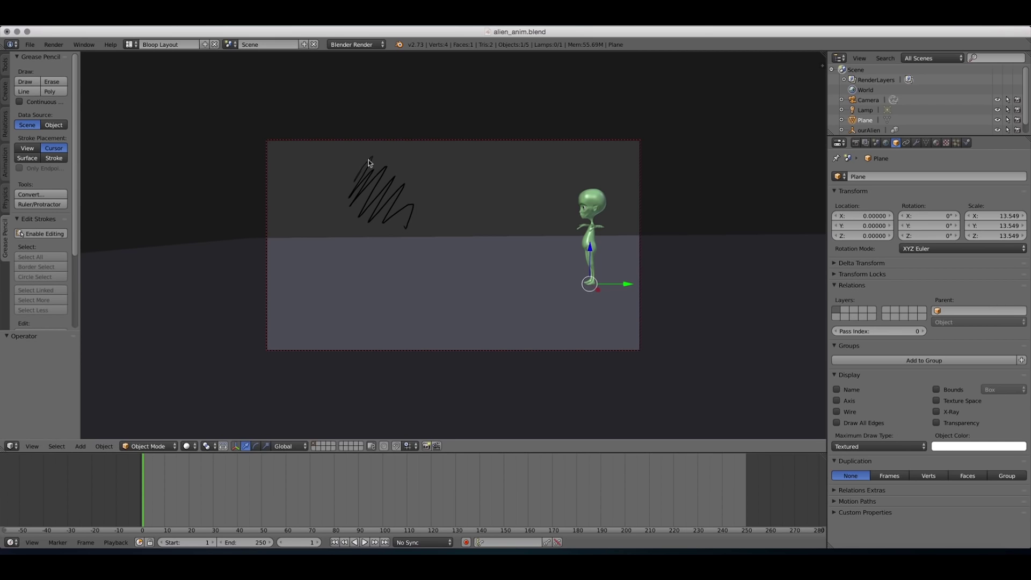
click(52, 81)
mouse_move(352, 180)
mouse_down()
mouse_move(384, 160)
mouse_move(361, 206)
mouse_move(400, 169)
mouse_move(373, 220)
mouse_move(411, 186)
mouse_move(393, 231)
mouse_move(421, 209)
mouse_move(409, 246)
mouse_up()
key(Escape)
- Draw a straight Grease Pencil line across the upper part of the frame
click(24, 91)
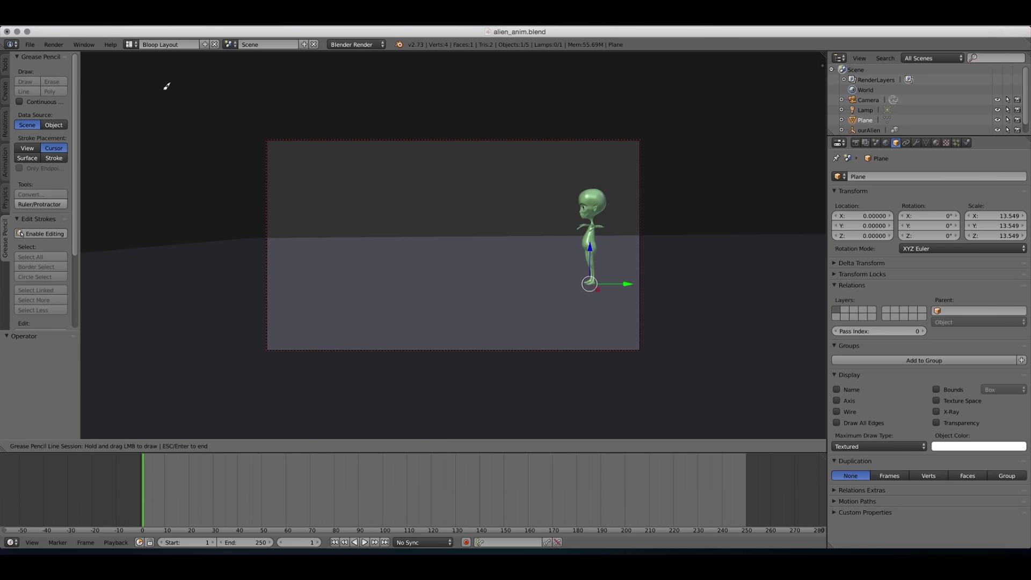
mouse_move(331, 165)
mouse_down()
mouse_move(426, 207)
mouse_move(510, 225)
mouse_move(504, 258)
mouse_move(481, 266)
mouse_move(513, 192)
mouse_up()
key(Return)
- Add a four-point zigzag Poly stroke beside the alien, then deselect everything
click(64, 92)
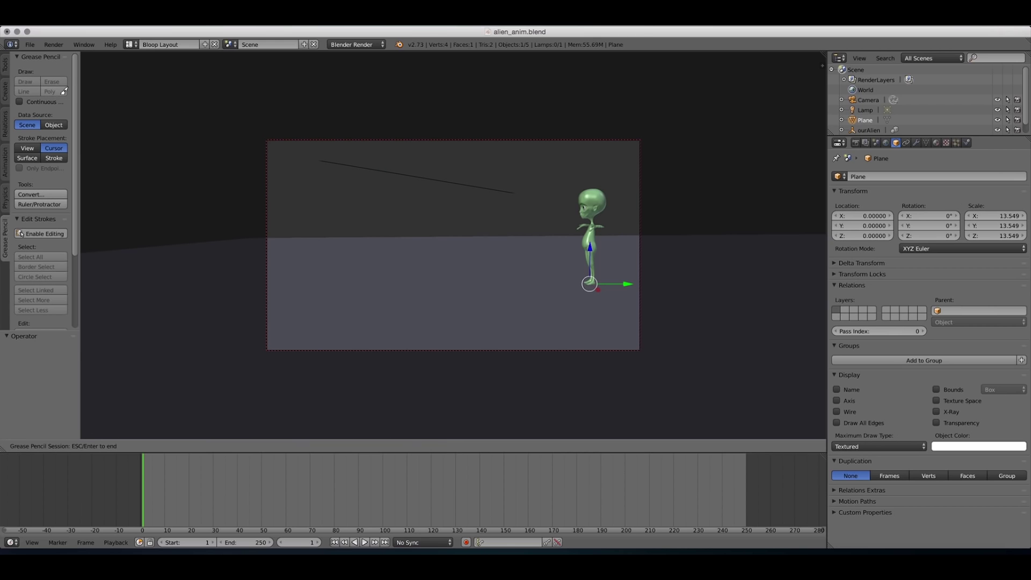
click(390, 285)
click(429, 225)
click(464, 264)
click(516, 236)
key(Escape)
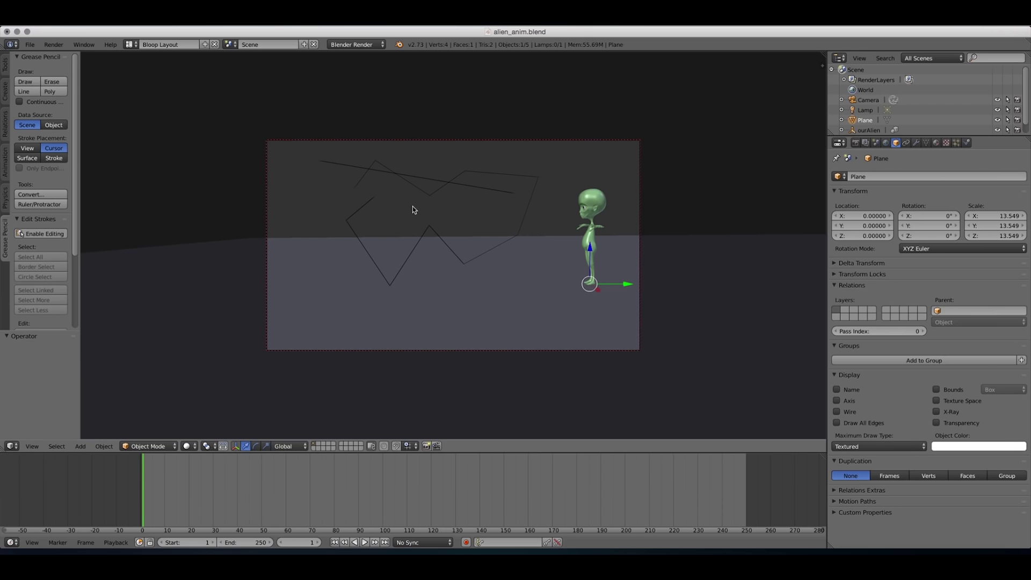
key(a)
- Draw a long freehand squiggle and a looping stroke beside it
click(26, 82)
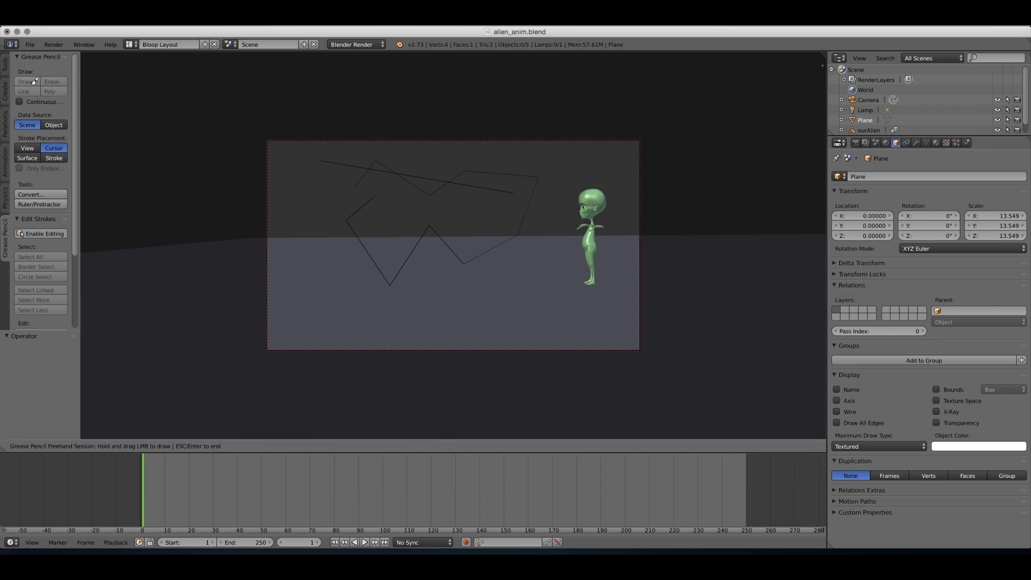
mouse_move(317, 187)
mouse_down()
mouse_move(314, 237)
mouse_move(338, 288)
mouse_move(352, 209)
mouse_move(381, 212)
mouse_move(407, 246)
mouse_move(445, 225)
mouse_up()
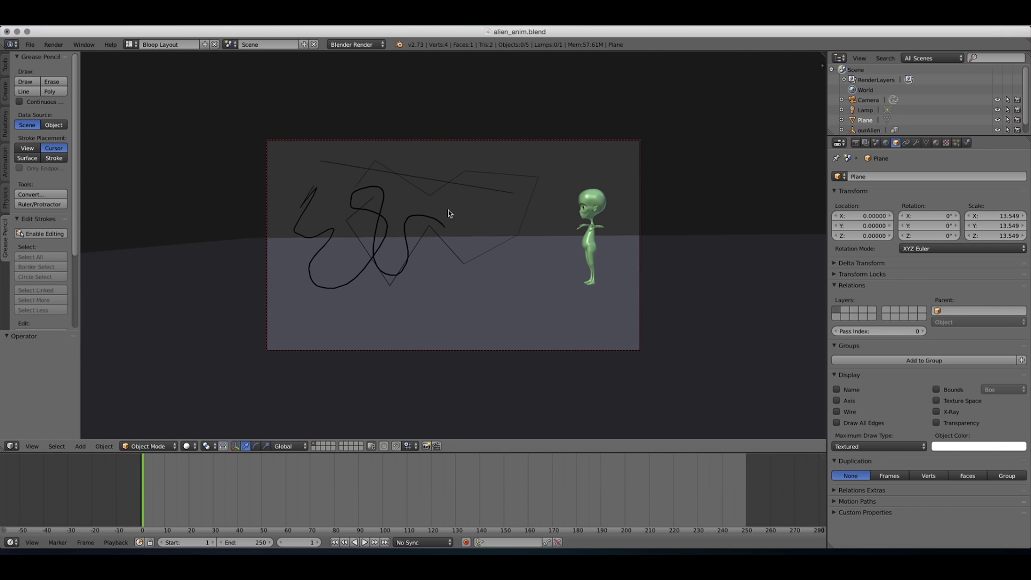
click(34, 82)
mouse_move(467, 189)
mouse_down()
mouse_move(527, 230)
mouse_move(492, 236)
mouse_move(526, 243)
mouse_up()
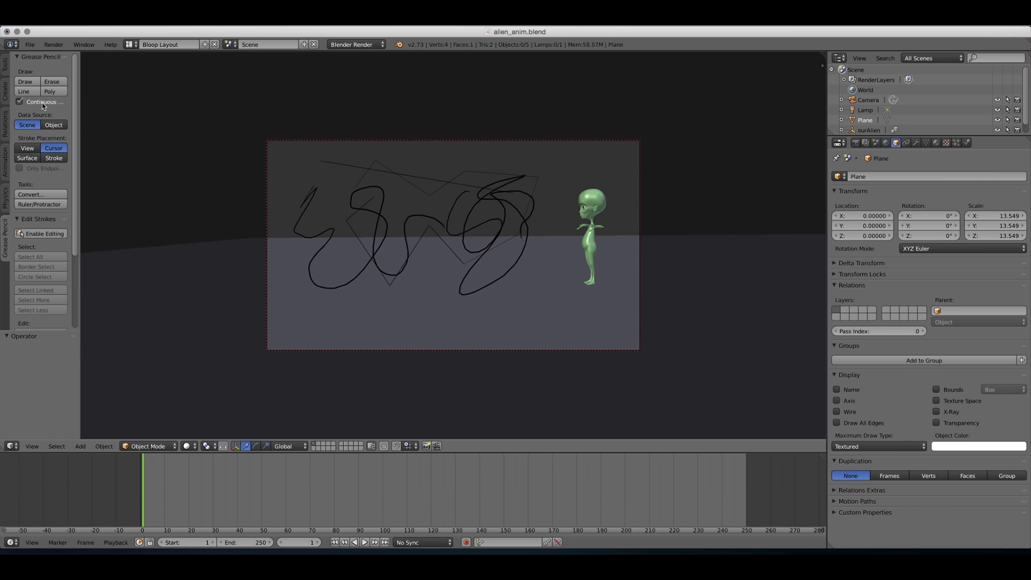
- Add more scribbles, a looping curve and a small smiley face, then widen the tool panel
click(33, 82)
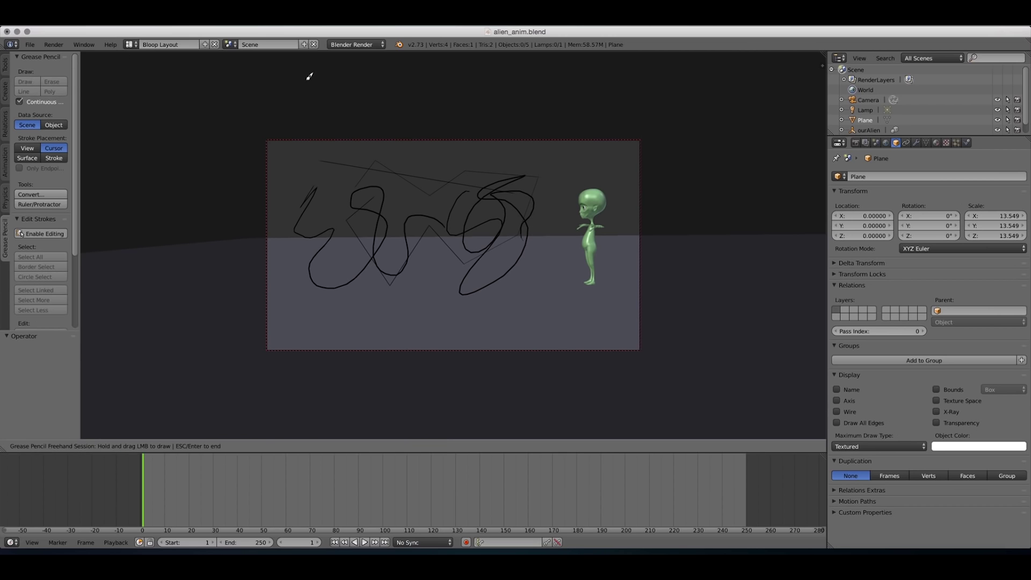
mouse_move(540, 157)
mouse_down()
mouse_move(467, 177)
mouse_move(539, 173)
mouse_move(401, 195)
mouse_up()
drag(350, 152, 369, 245)
mouse_move(390, 313)
mouse_down()
mouse_move(417, 320)
mouse_move(476, 288)
mouse_up()
mouse_move(538, 318)
mouse_down()
mouse_move(528, 298)
mouse_move(550, 285)
mouse_up()
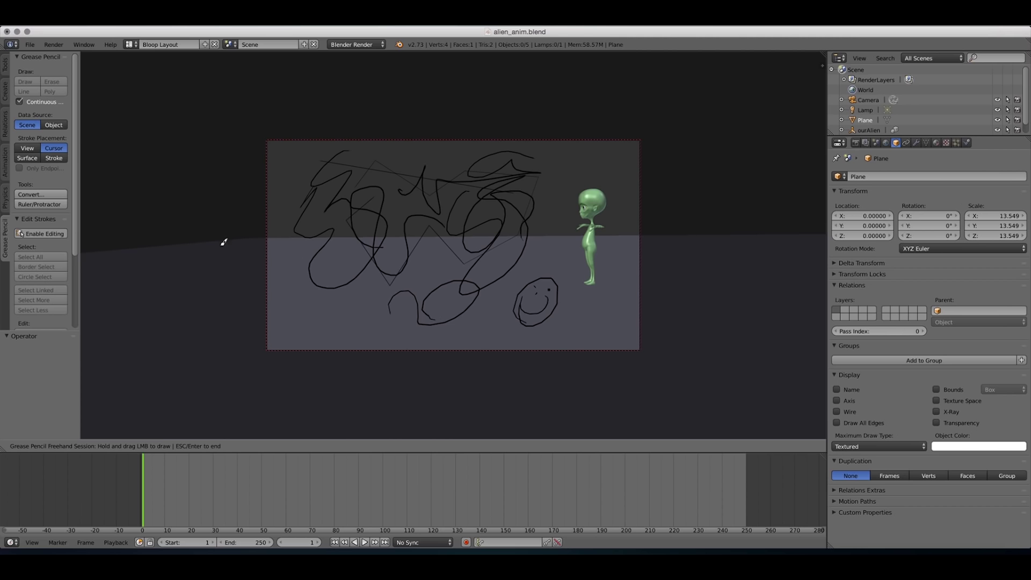
key(Escape)
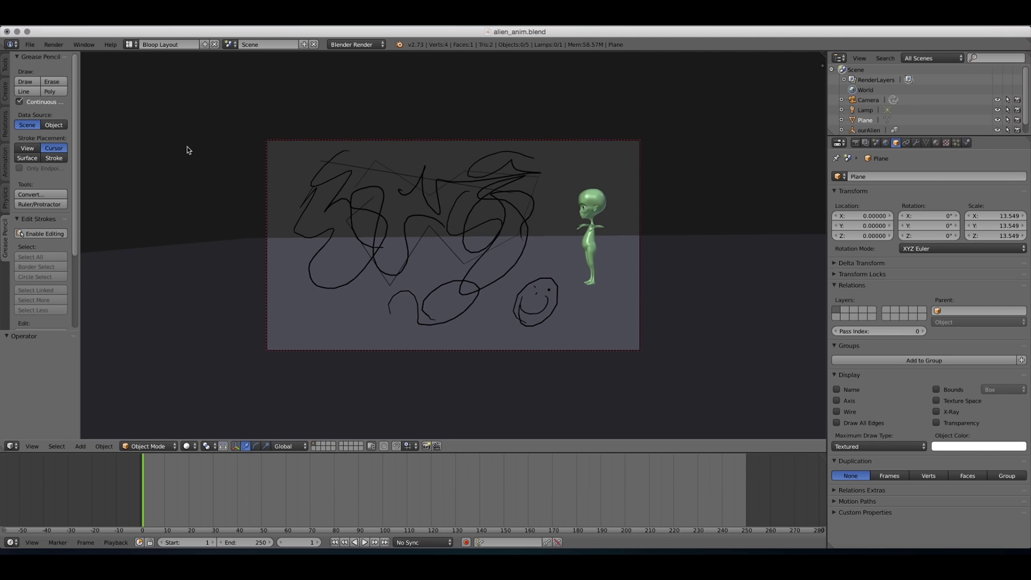
drag(80, 147, 109, 146)
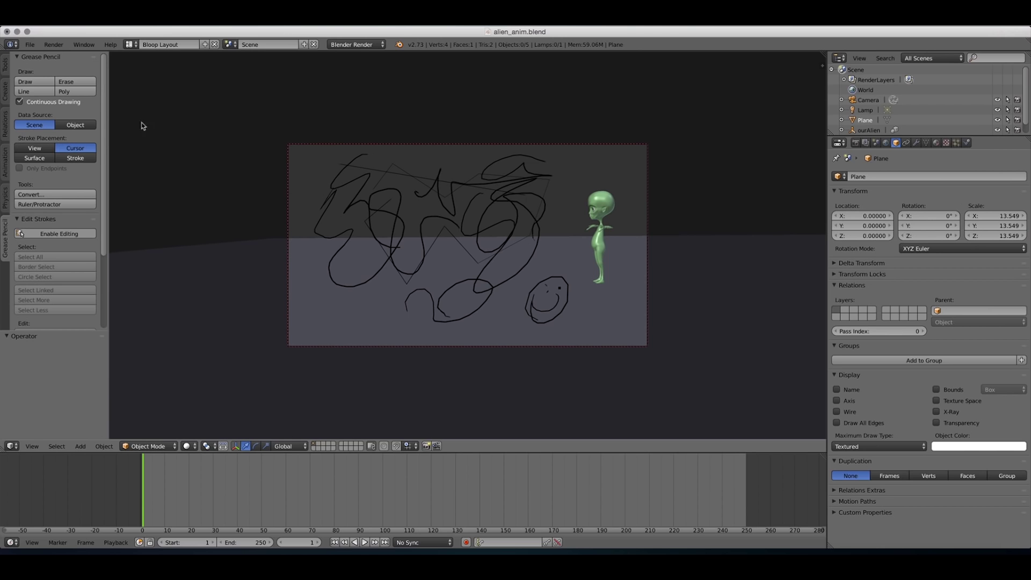
- Turn off Lock Camera to View in the N side panel
click(822, 66)
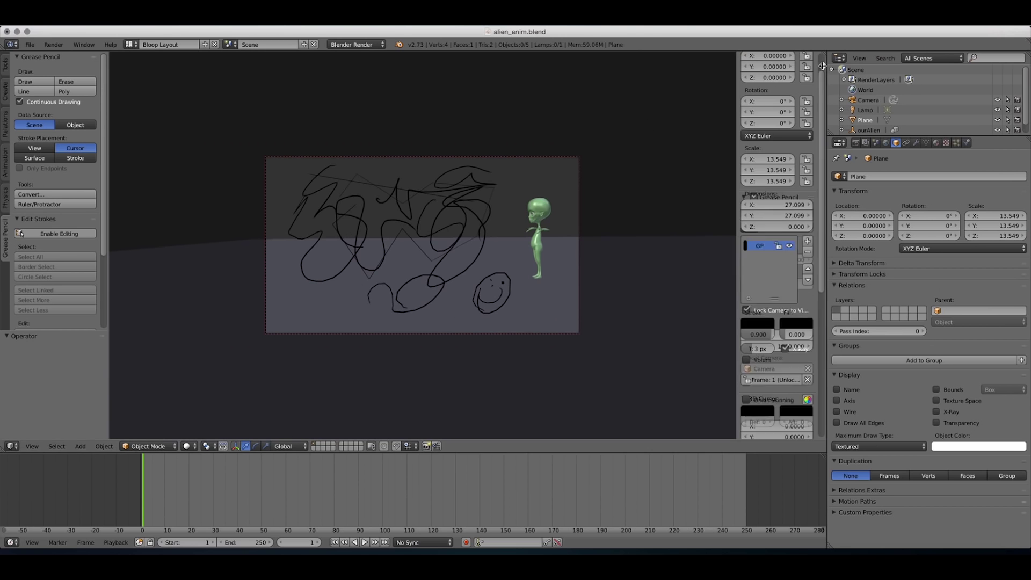
scroll(784, 203, down, 1)
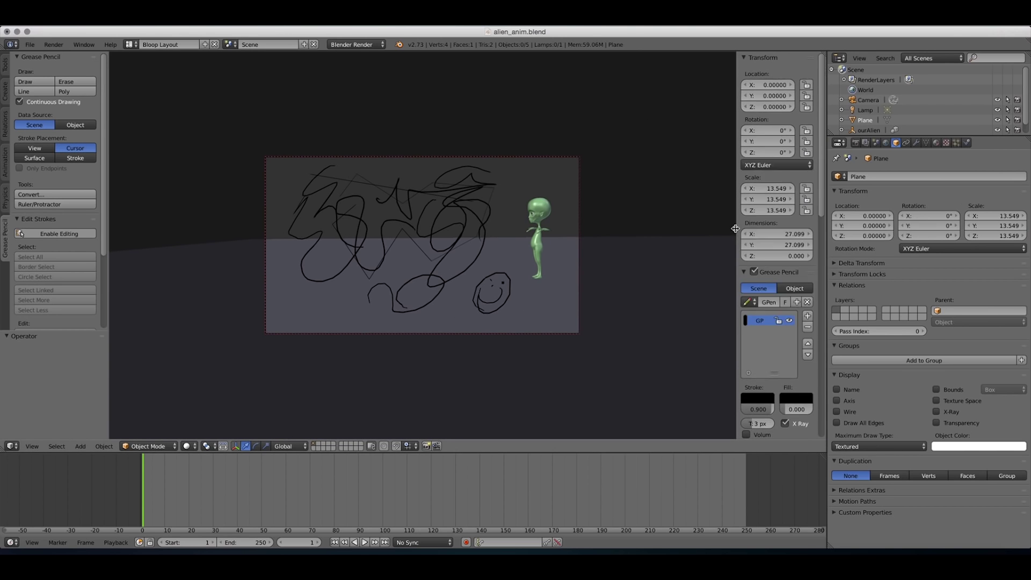
drag(739, 258, 675, 258)
scroll(735, 259, down, 10)
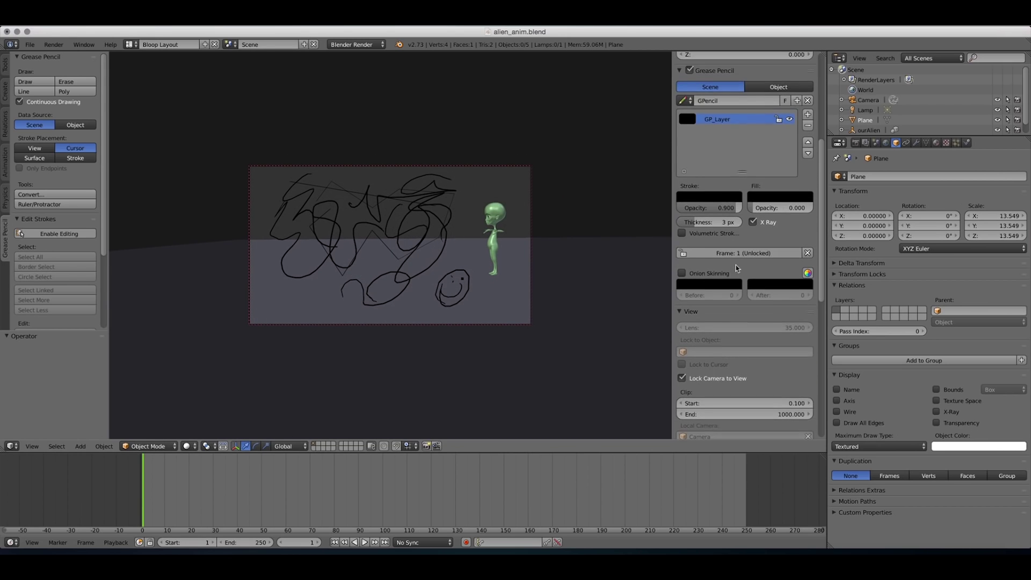
click(733, 289)
drag(671, 240, 735, 241)
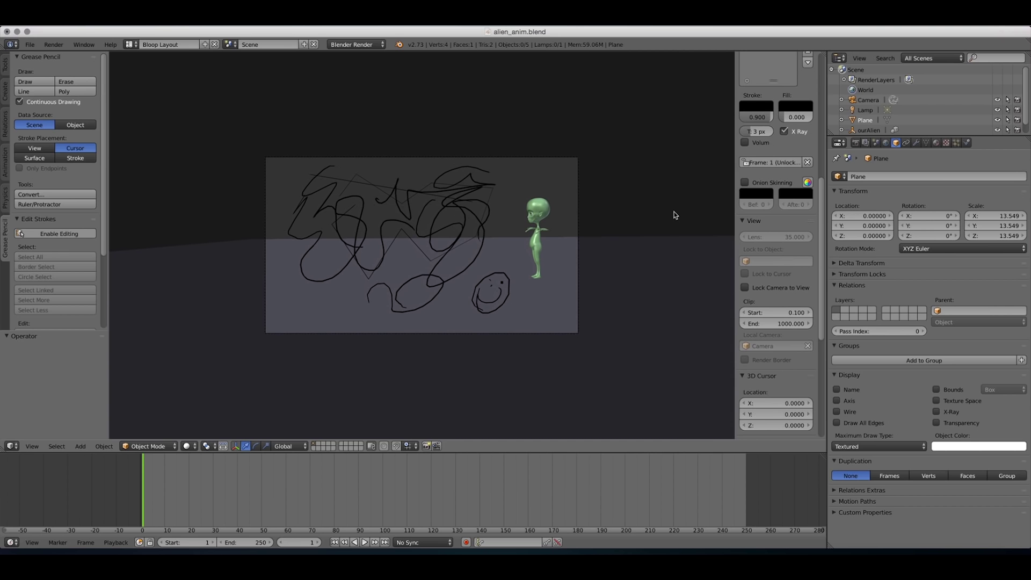
- Orbit out of the camera to see the strokes in 3D and remove GP_Layer
mouse_move(410, 136)
middle_down()
mouse_move(515, 193)
mouse_move(556, 157)
mouse_move(504, 164)
mouse_move(486, 138)
mouse_move(438, 199)
mouse_move(484, 210)
mouse_move(529, 188)
mouse_move(517, 193)
middle_up()
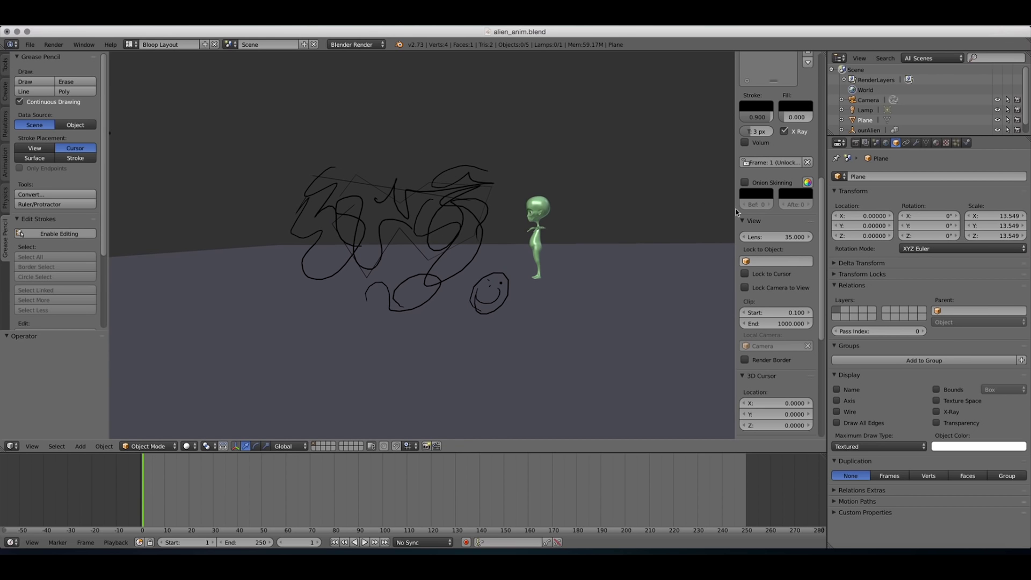
drag(735, 208, 682, 202)
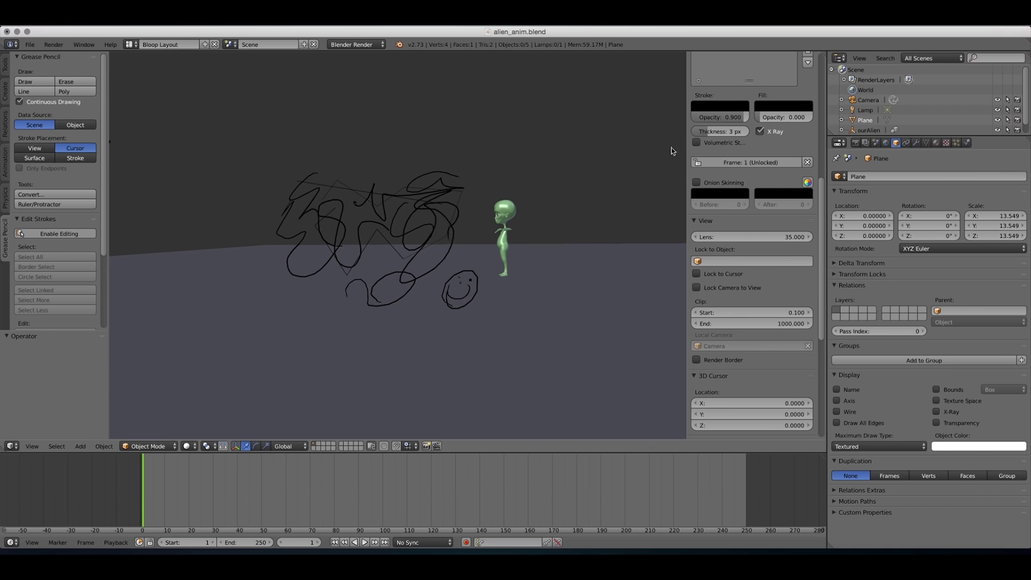
drag(825, 214, 819, 144)
click(806, 171)
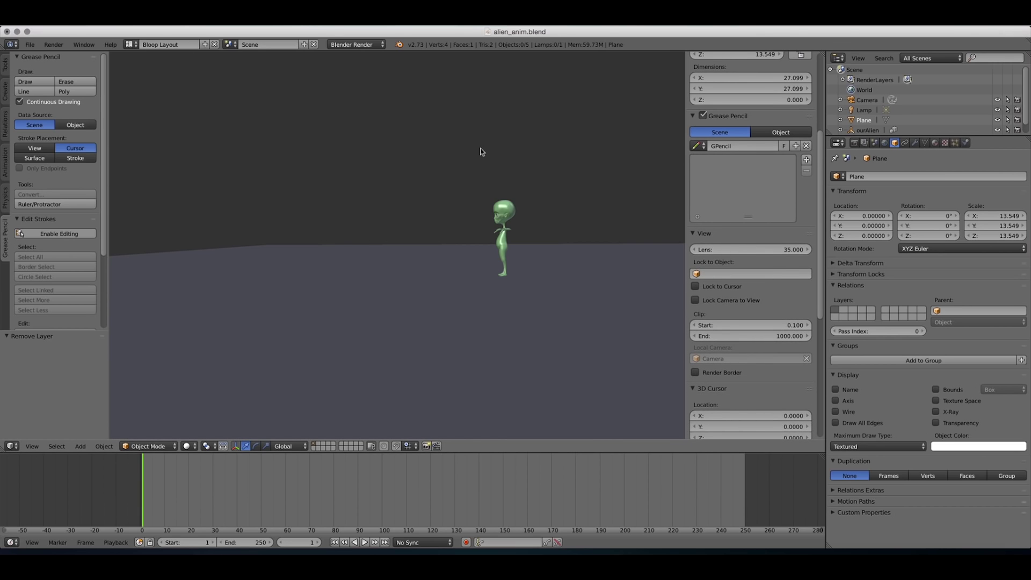
middle_drag(483, 154, 492, 161)
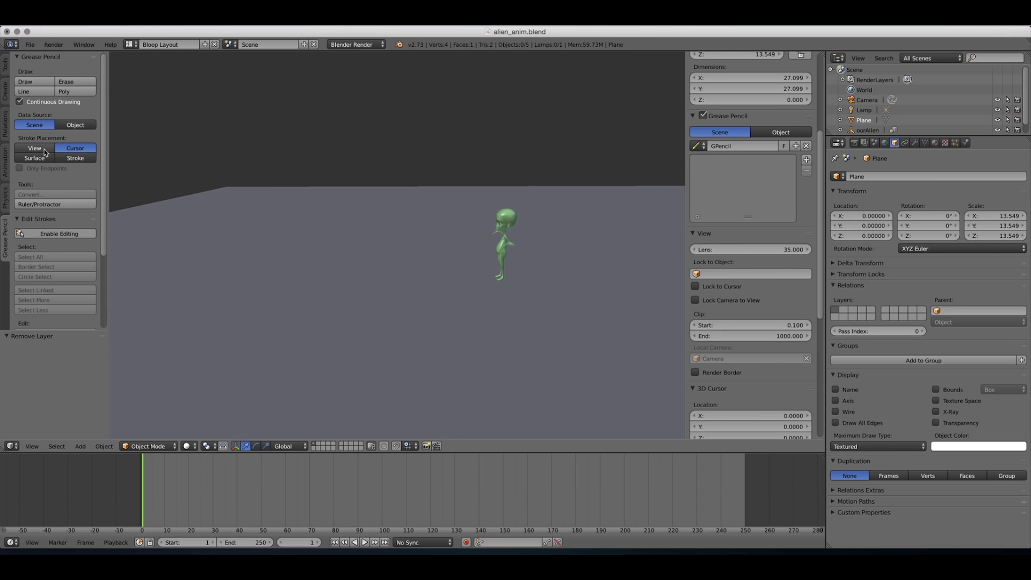
click(46, 151)
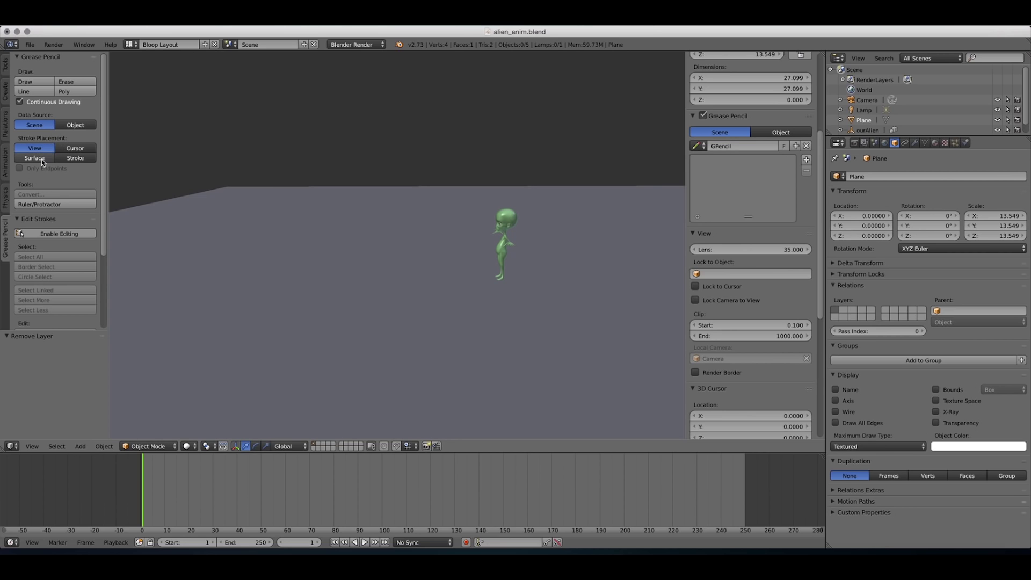
click(51, 159)
click(74, 148)
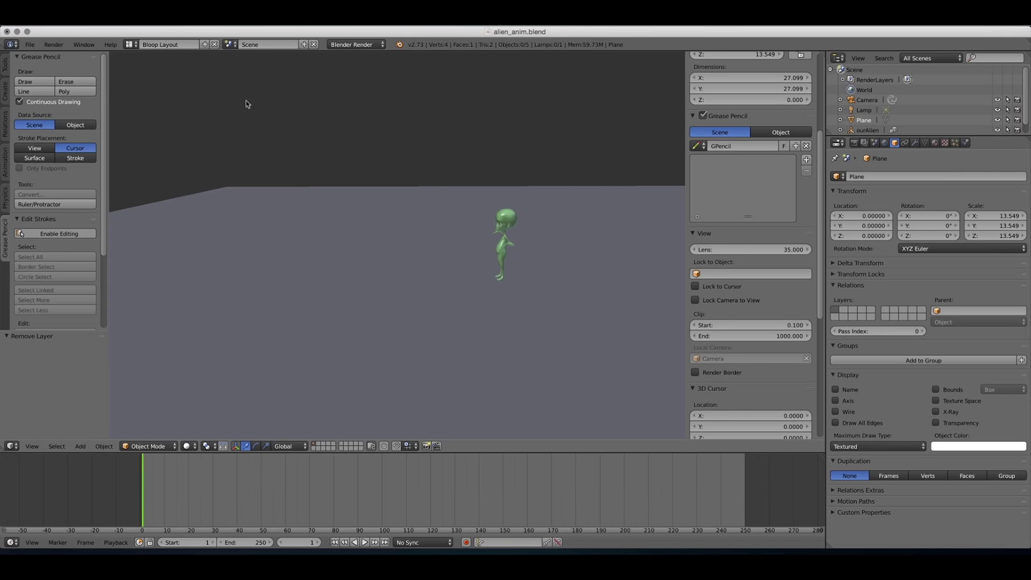
mouse_move(280, 98)
middle_down()
mouse_move(444, 161)
mouse_move(437, 155)
middle_up()
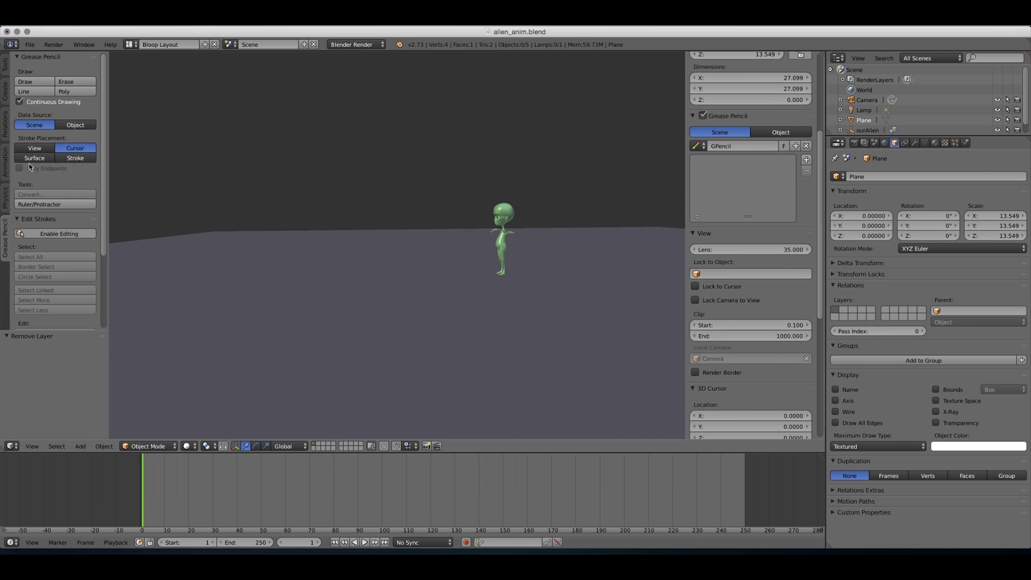
- With Stroke Placement set to View, sketch a tall freehand figure above the alien
click(53, 148)
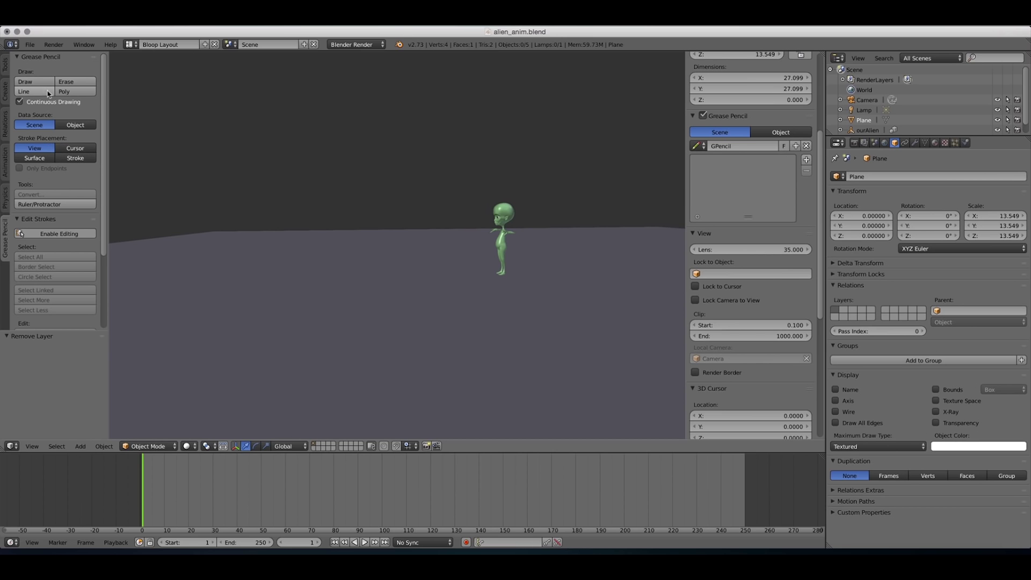
click(34, 82)
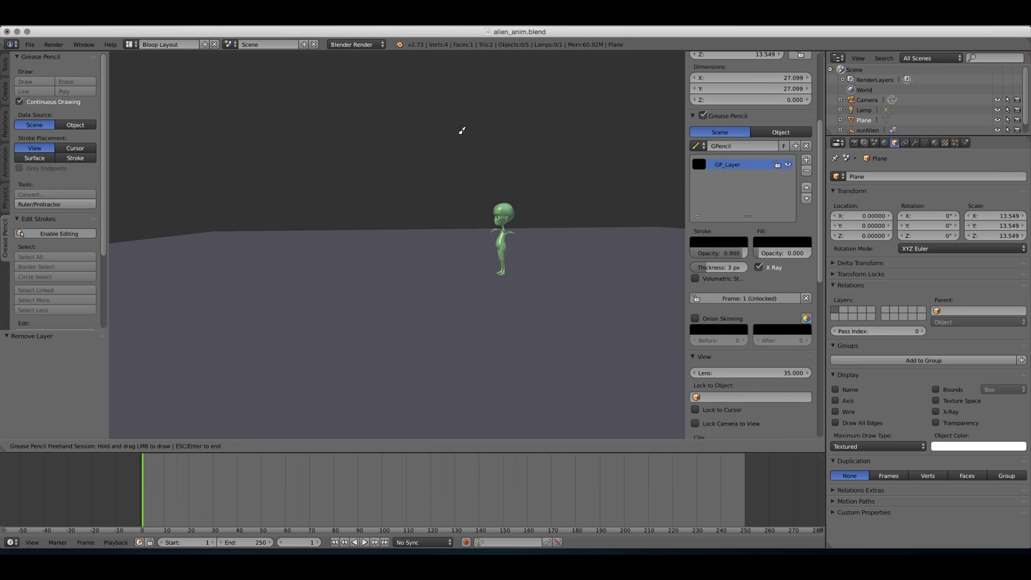
mouse_move(482, 166)
mouse_down()
mouse_move(476, 201)
mouse_move(459, 207)
mouse_move(476, 212)
mouse_move(479, 180)
mouse_move(486, 213)
mouse_move(490, 122)
mouse_move(499, 142)
mouse_move(490, 110)
mouse_move(466, 137)
mouse_move(483, 113)
mouse_move(464, 168)
mouse_move(501, 139)
mouse_move(493, 82)
mouse_up()
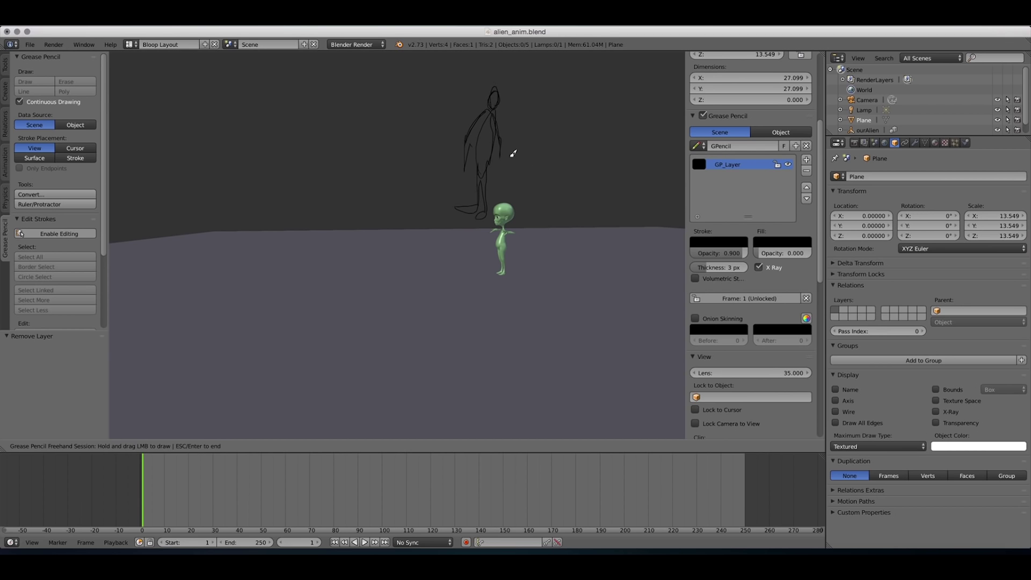
key(Escape)
mouse_move(549, 160)
middle_down()
mouse_move(505, 179)
mouse_move(499, 161)
mouse_move(516, 209)
mouse_move(501, 186)
mouse_move(513, 172)
mouse_move(488, 171)
mouse_move(489, 114)
mouse_move(494, 138)
mouse_move(475, 119)
mouse_move(485, 137)
mouse_move(489, 121)
middle_up()
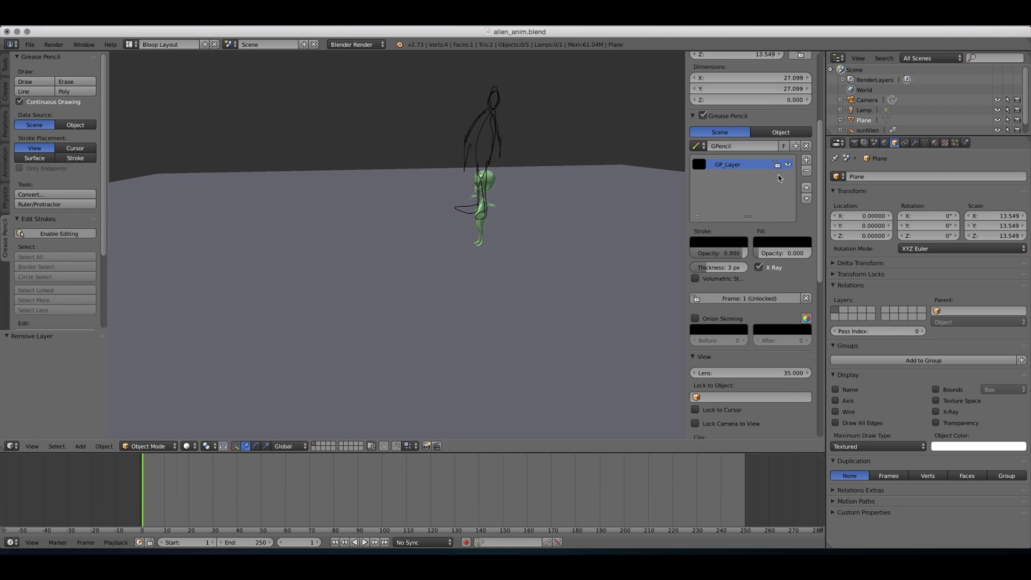
- Delete GP_Layer and set Stroke Placement to Cursor
click(806, 171)
middle_drag(472, 153, 466, 149)
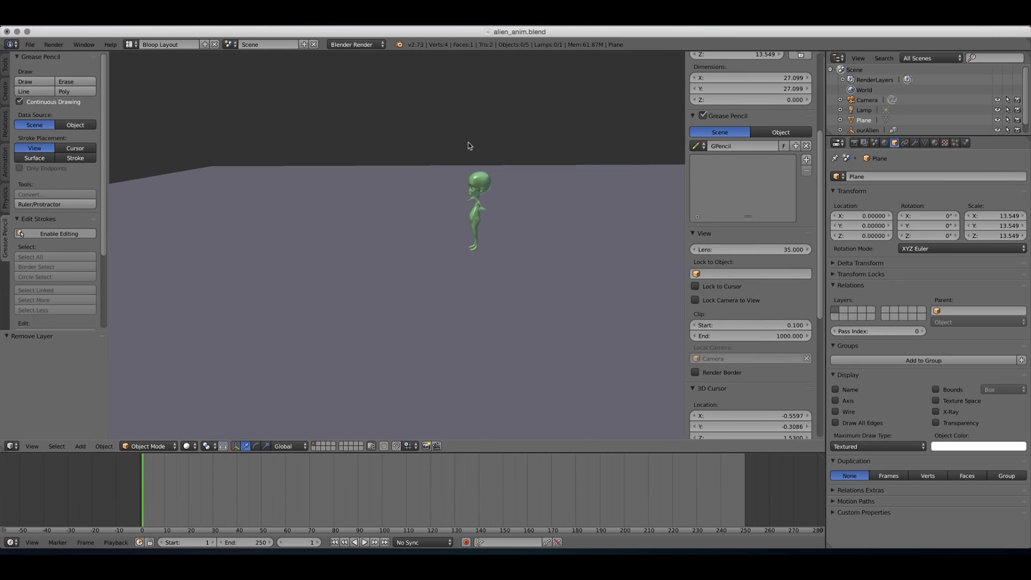
click(86, 147)
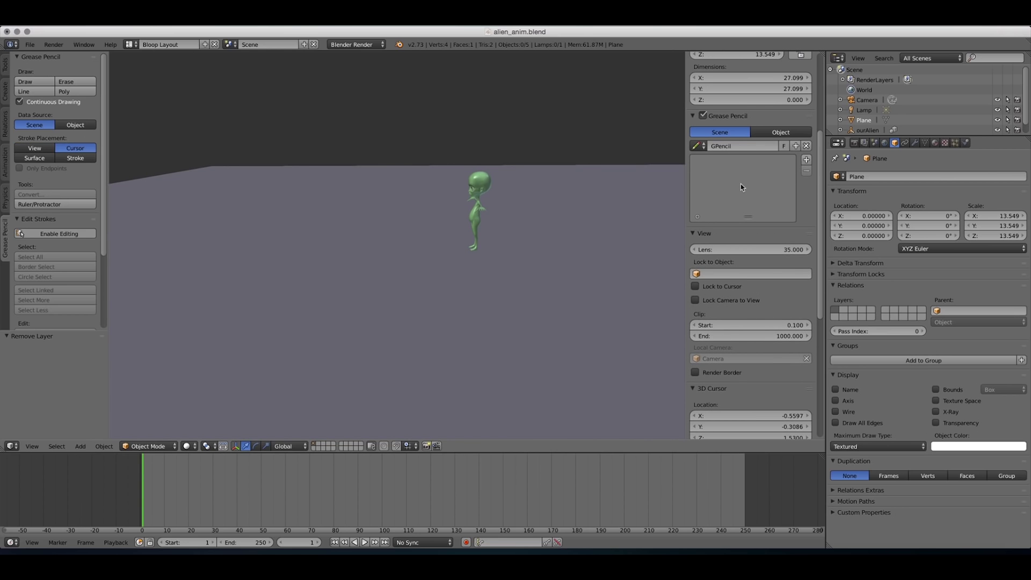
- Turn off Only Render to restore grid and overlays, and place the 3D cursor above the alien
scroll(740, 184, down, 7)
scroll(737, 208, down, 2)
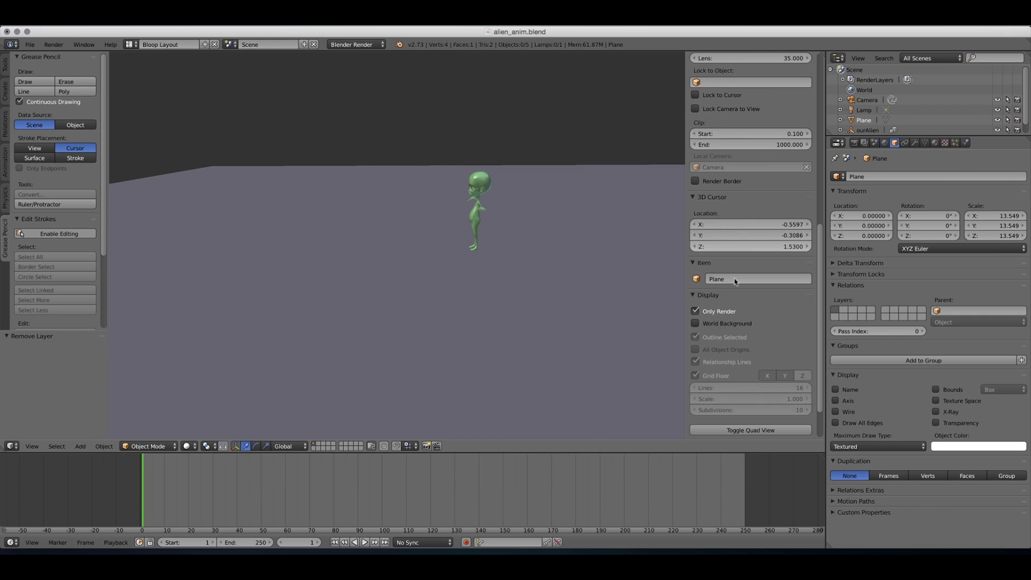
click(696, 311)
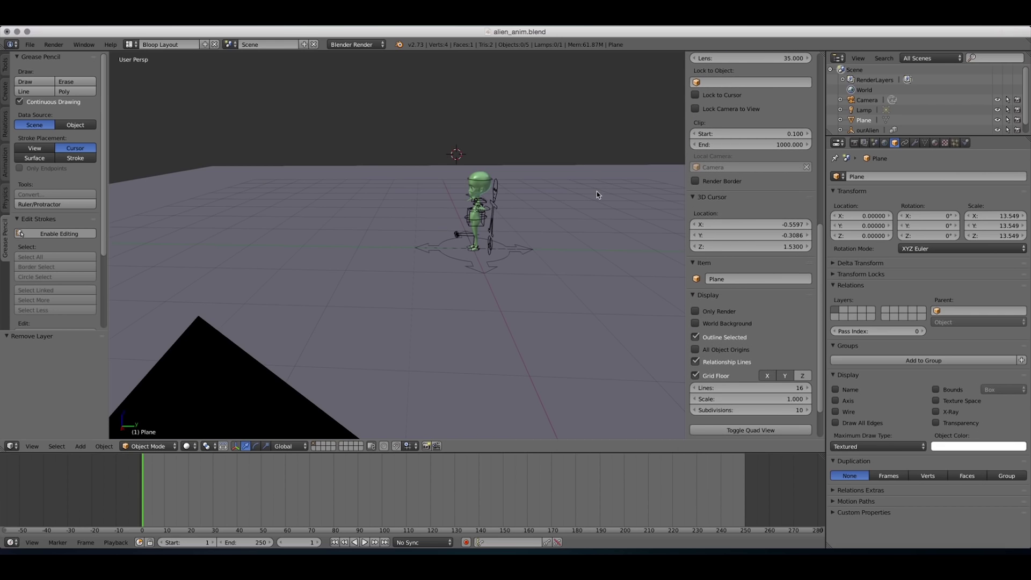
click(425, 156)
click(437, 155)
middle_drag(438, 165, 410, 139)
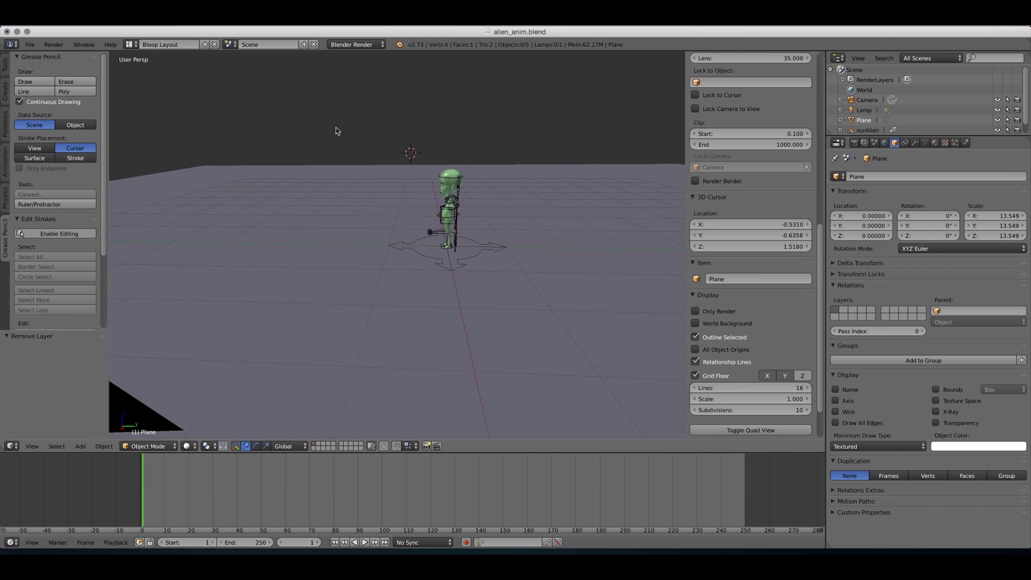
- Draw a smiley face with circle, smile and two eyes plus a short side stroke, then inspect it in 3D
click(42, 81)
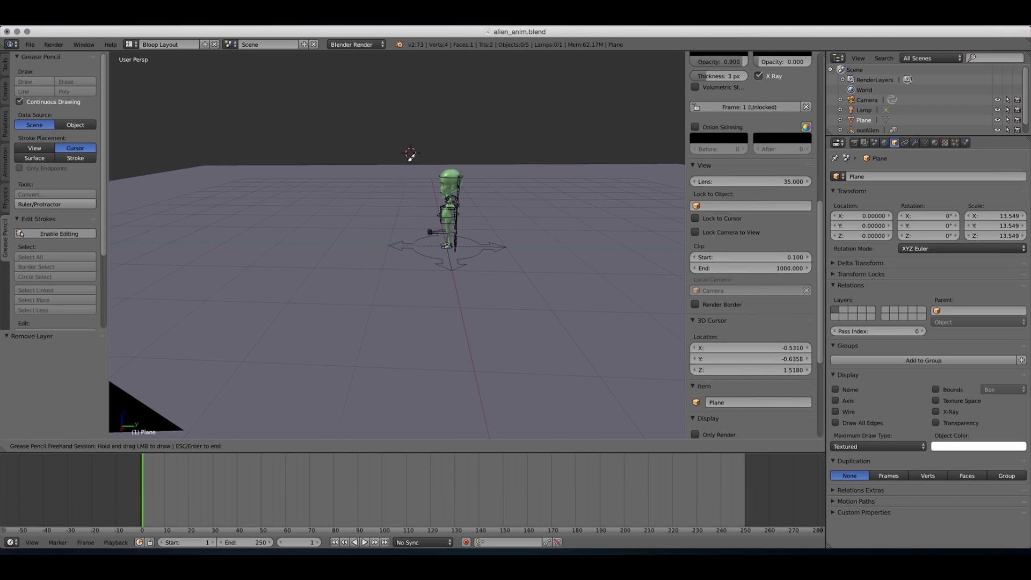
mouse_move(390, 190)
mouse_down()
mouse_move(370, 175)
mouse_move(411, 193)
mouse_up()
drag(375, 142, 438, 156)
drag(394, 120, 430, 128)
drag(520, 124, 509, 150)
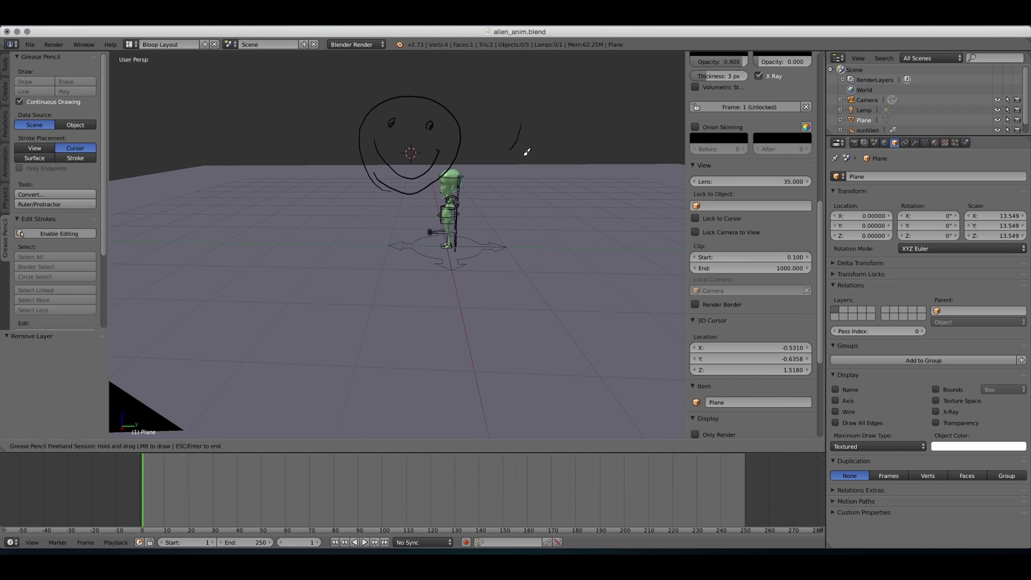
key(Escape)
mouse_move(496, 143)
middle_down()
mouse_move(501, 152)
mouse_move(462, 166)
mouse_move(425, 140)
mouse_move(444, 131)
mouse_move(421, 119)
middle_up()
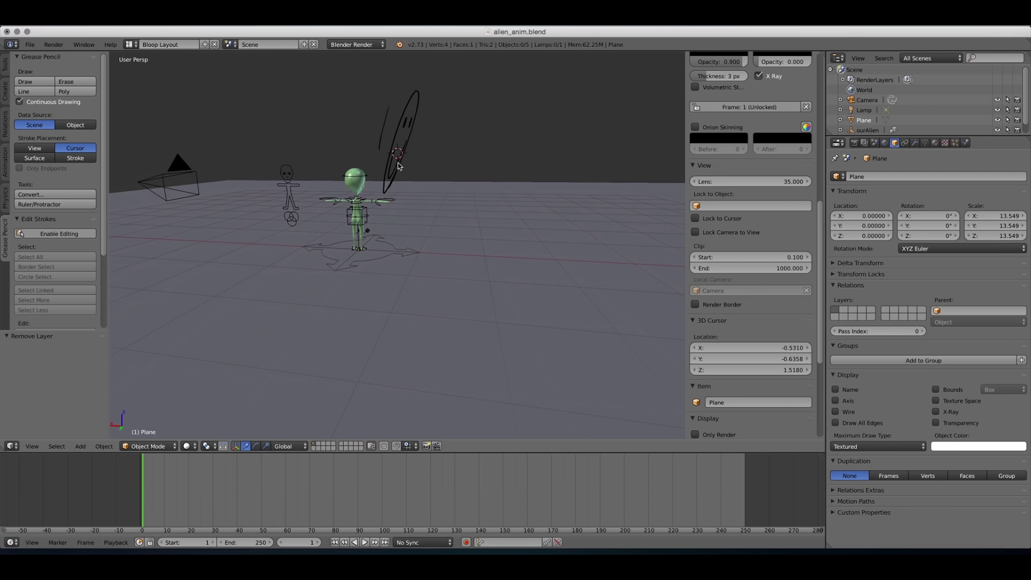
mouse_move(408, 135)
middle_down()
mouse_move(459, 194)
mouse_move(484, 156)
mouse_move(441, 137)
mouse_move(435, 145)
middle_up()
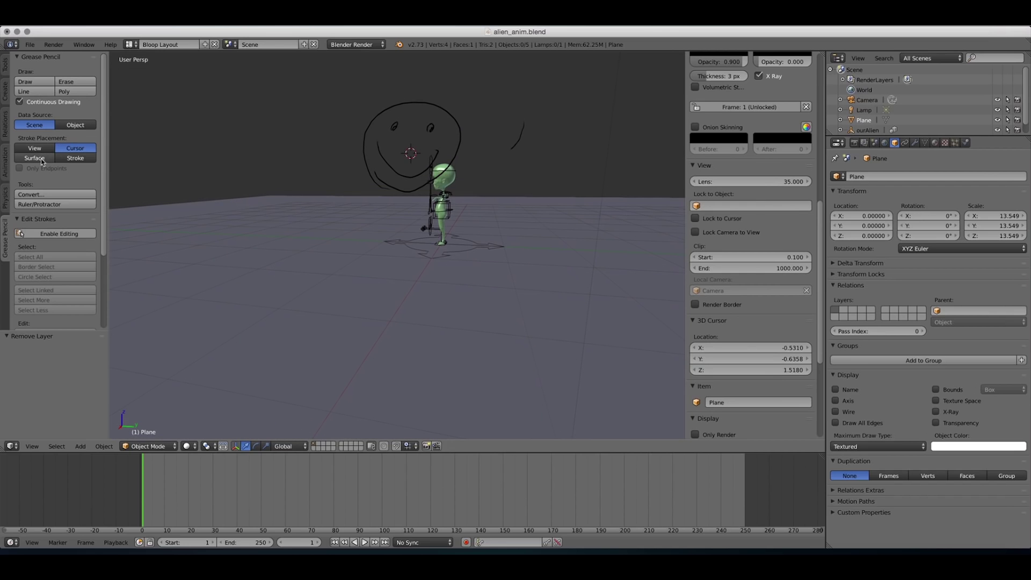
mouse_move(299, 152)
middle_down()
mouse_move(361, 161)
mouse_move(367, 141)
middle_up()
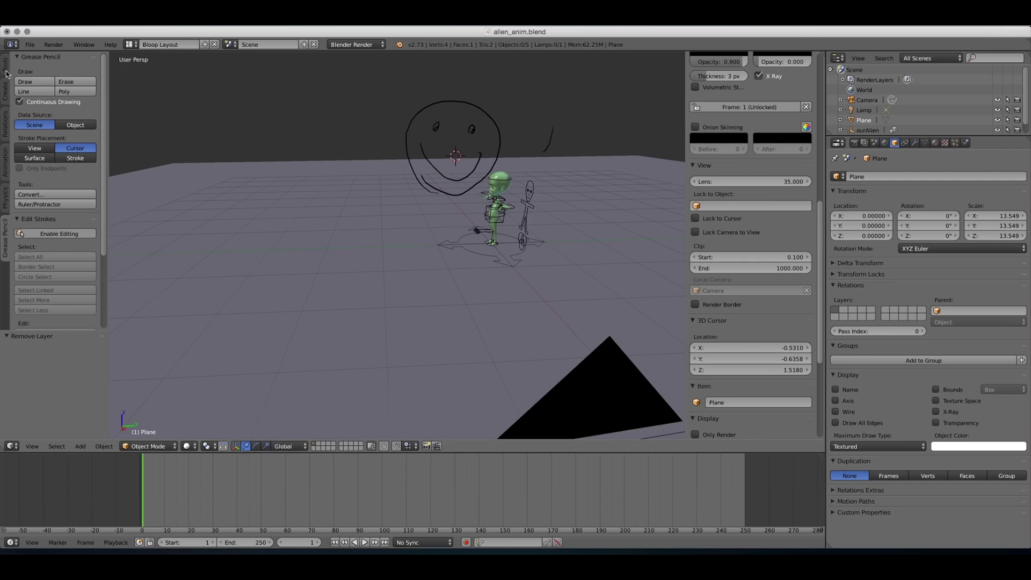
- Add a cube at the 3D cursor and move it along Y to one side of the alien
click(7, 90)
click(61, 92)
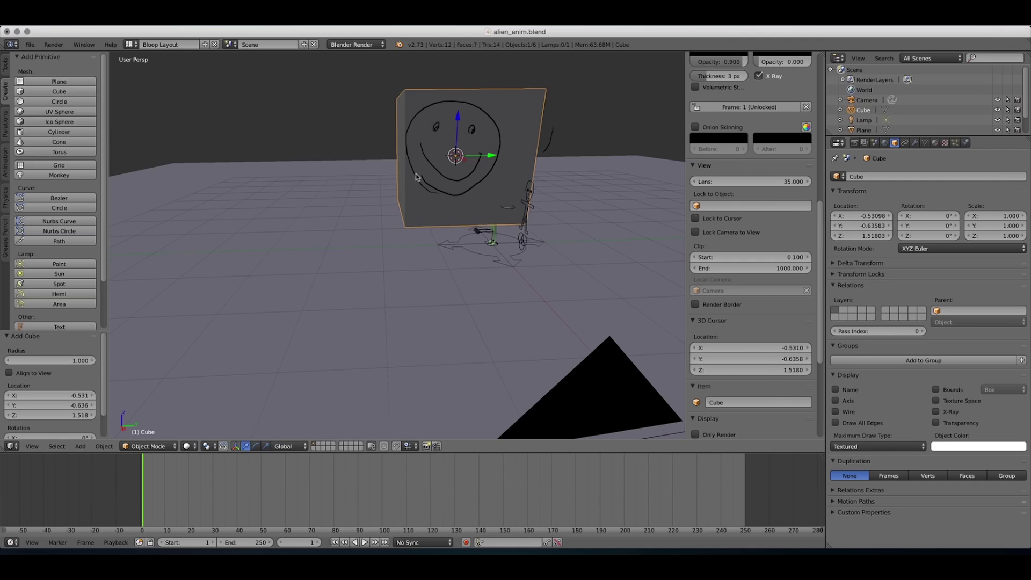
key(g)
key(y)
click(307, 136)
key(a)
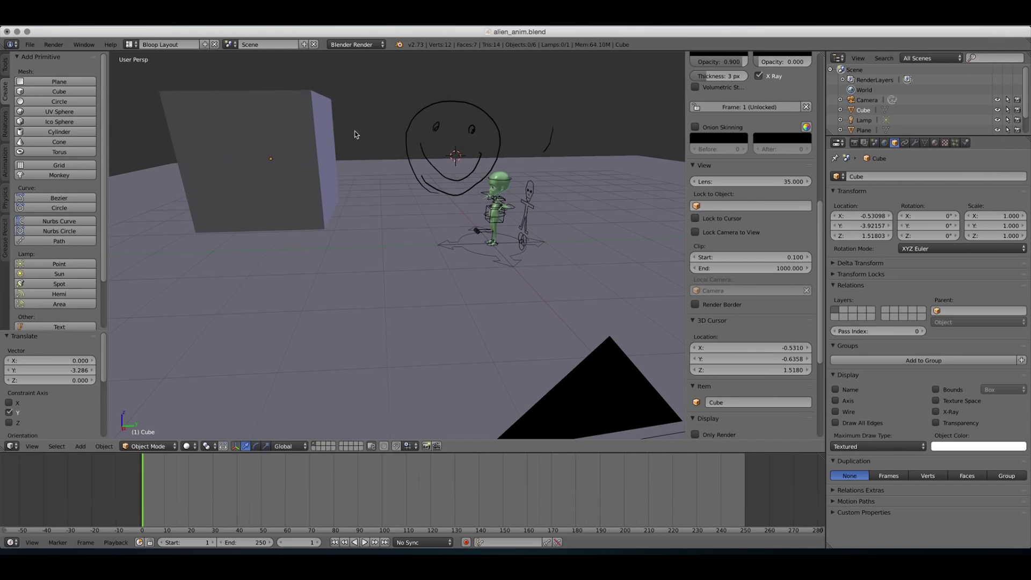
- Set Stroke Placement to Surface and scribble freehand strokes onto the cube's faces
click(6, 229)
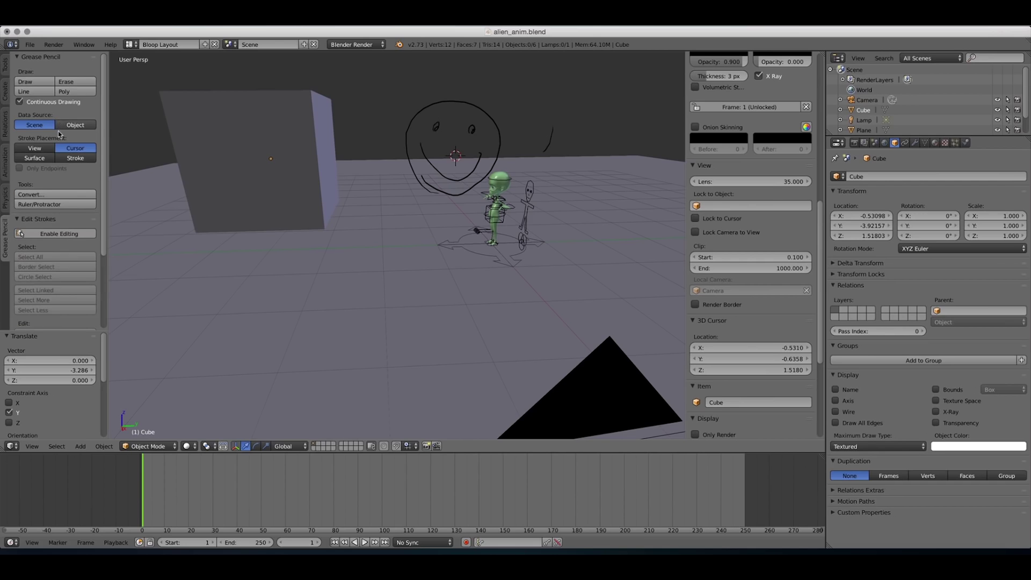
click(43, 159)
click(48, 84)
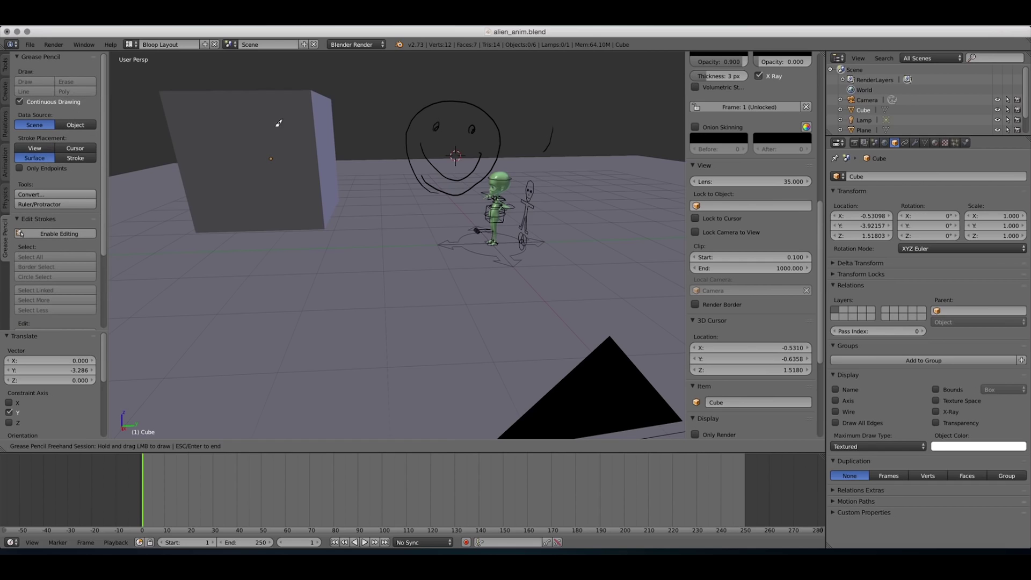
drag(281, 126, 254, 115)
mouse_move(204, 69)
mouse_down()
mouse_move(149, 160)
mouse_move(199, 104)
mouse_move(173, 177)
mouse_up()
mouse_move(267, 69)
mouse_down()
mouse_move(225, 133)
mouse_move(280, 136)
mouse_move(304, 177)
mouse_move(314, 228)
mouse_move(398, 170)
mouse_up()
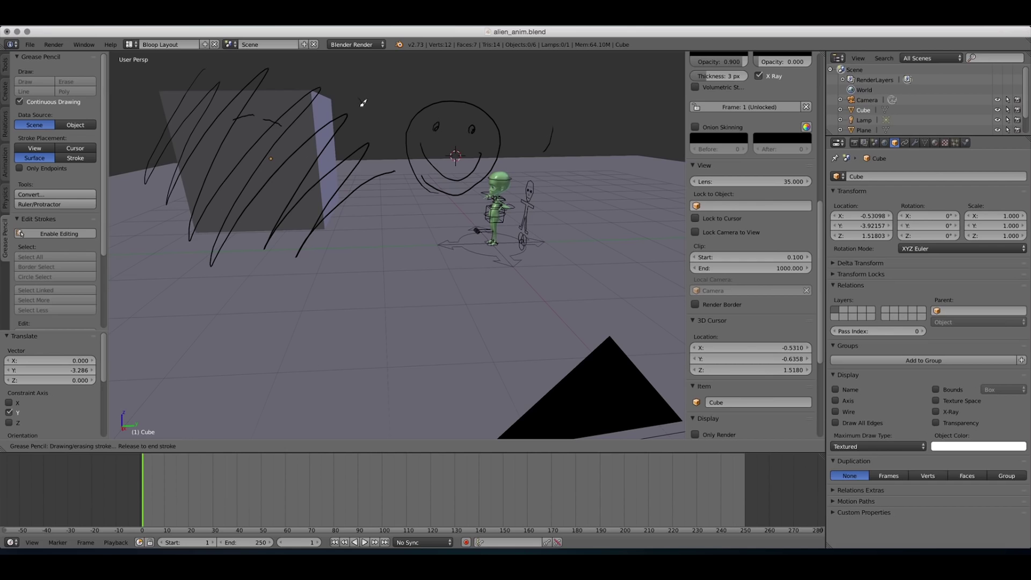
key(Escape)
mouse_move(368, 110)
middle_down()
mouse_move(382, 121)
mouse_move(409, 98)
mouse_move(363, 93)
mouse_move(342, 122)
mouse_move(382, 111)
middle_up()
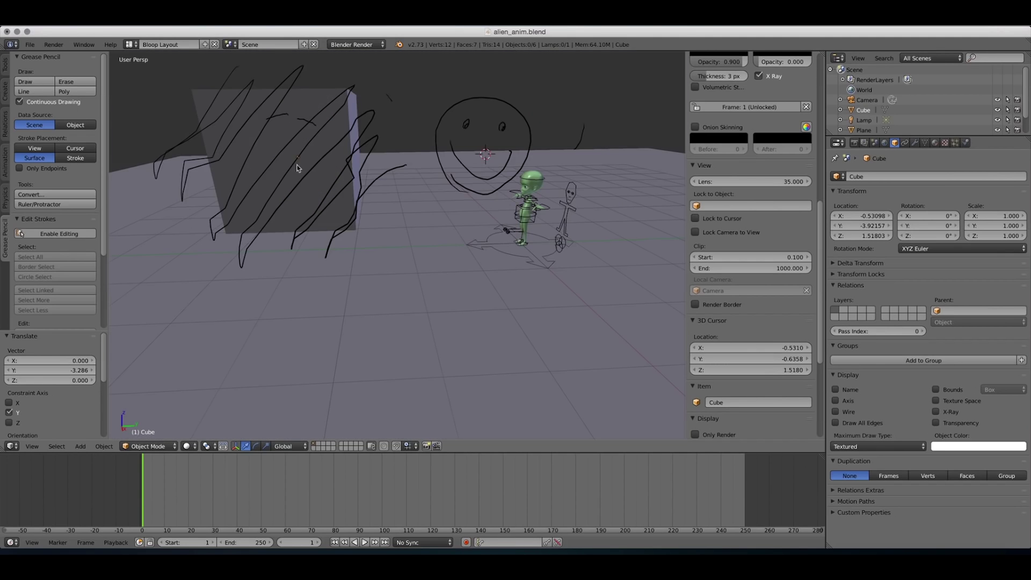
middle_drag(376, 115, 392, 110)
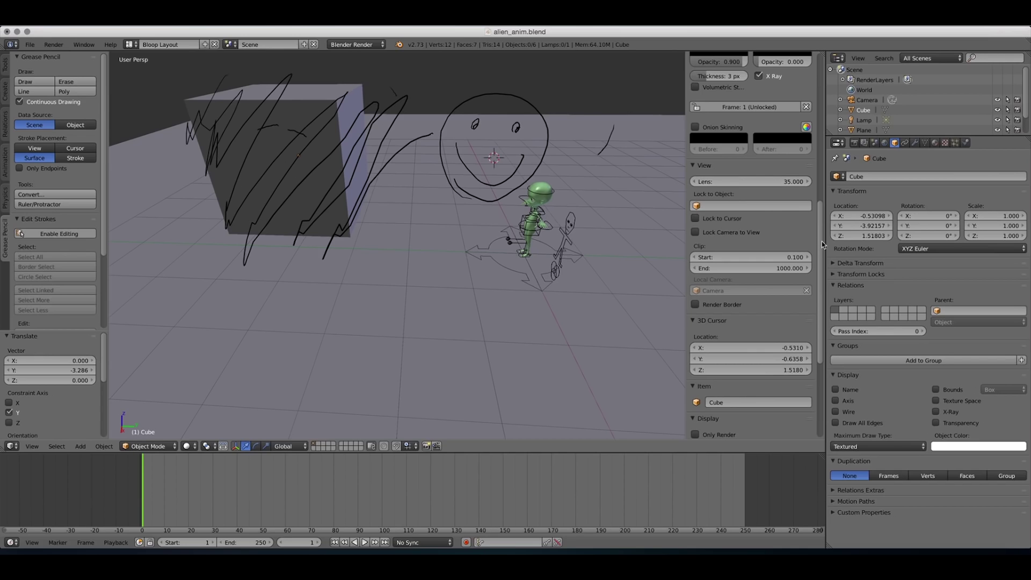
- Remove GP_Layer with all its strokes and delete the cube with X
scroll(821, 240, up, 10)
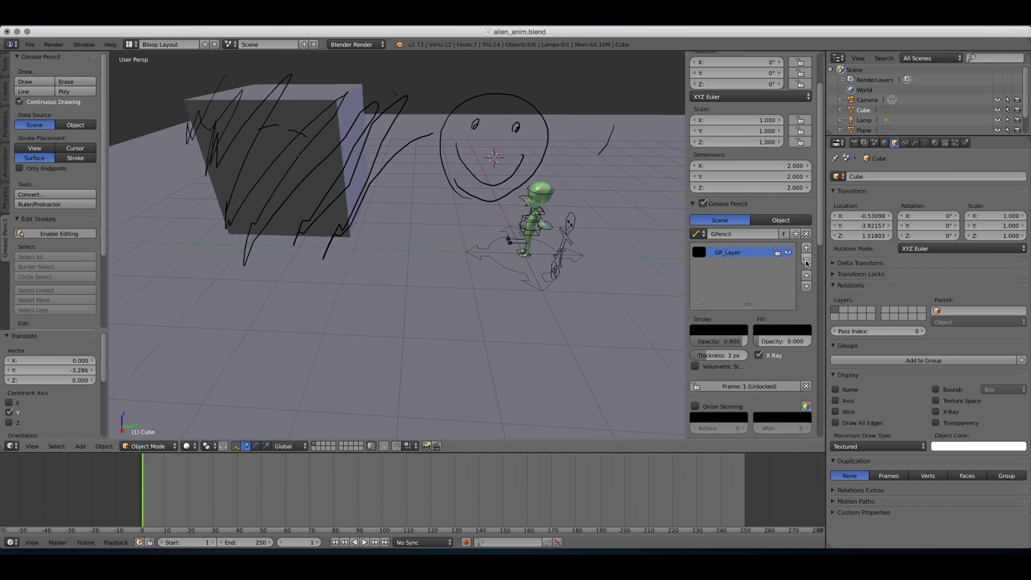
click(806, 259)
right_click(316, 102)
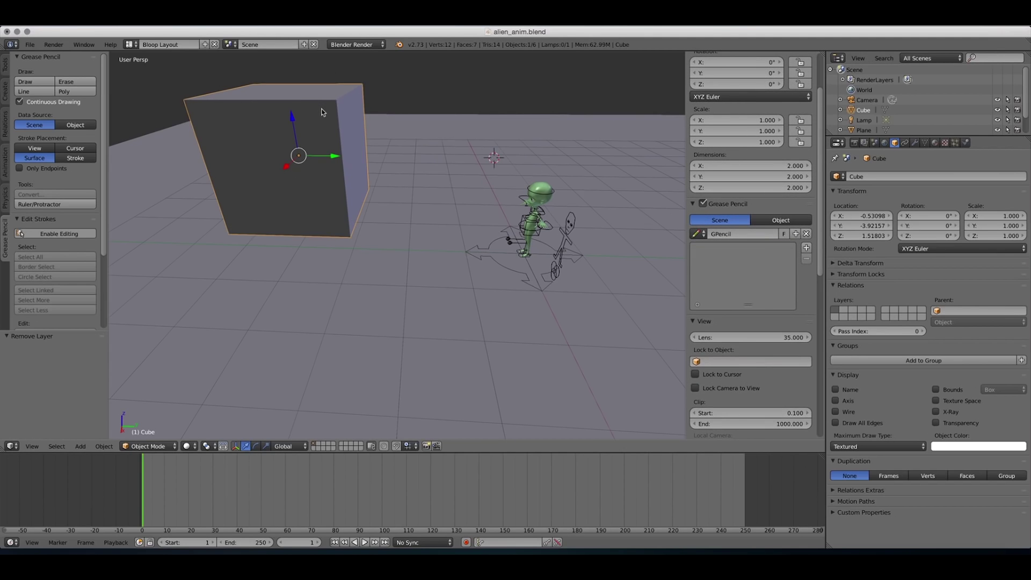
key(x)
click(327, 109)
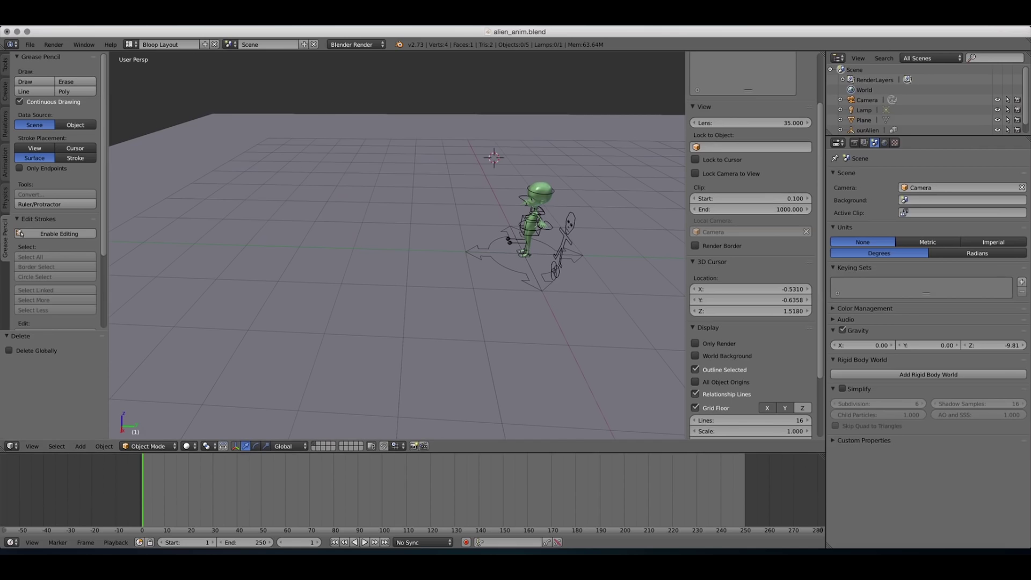
scroll(820, 171, up, 3)
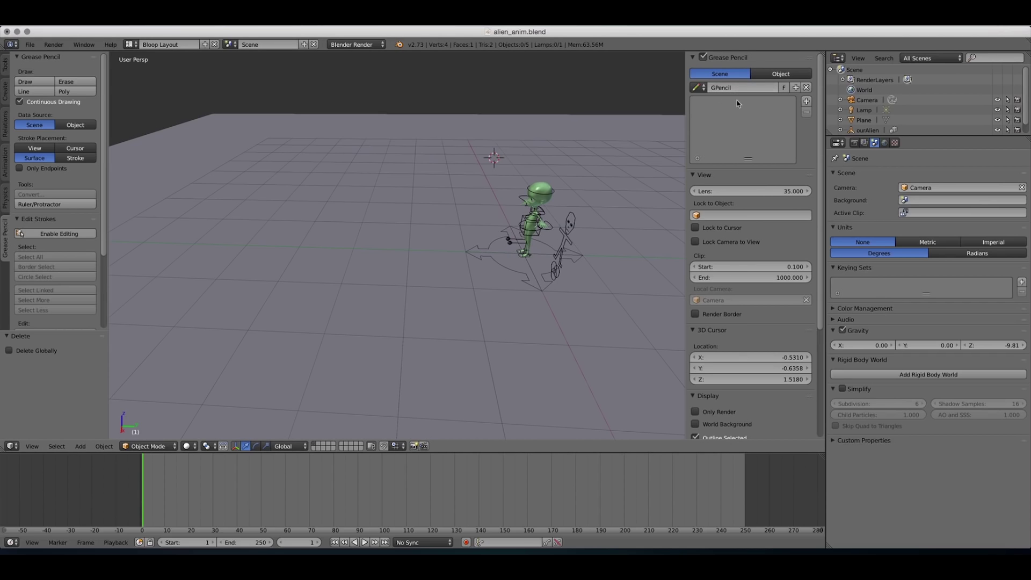
- Draw one long looping freehand stroke left of the alien on a new Grease Pencil layer
click(45, 81)
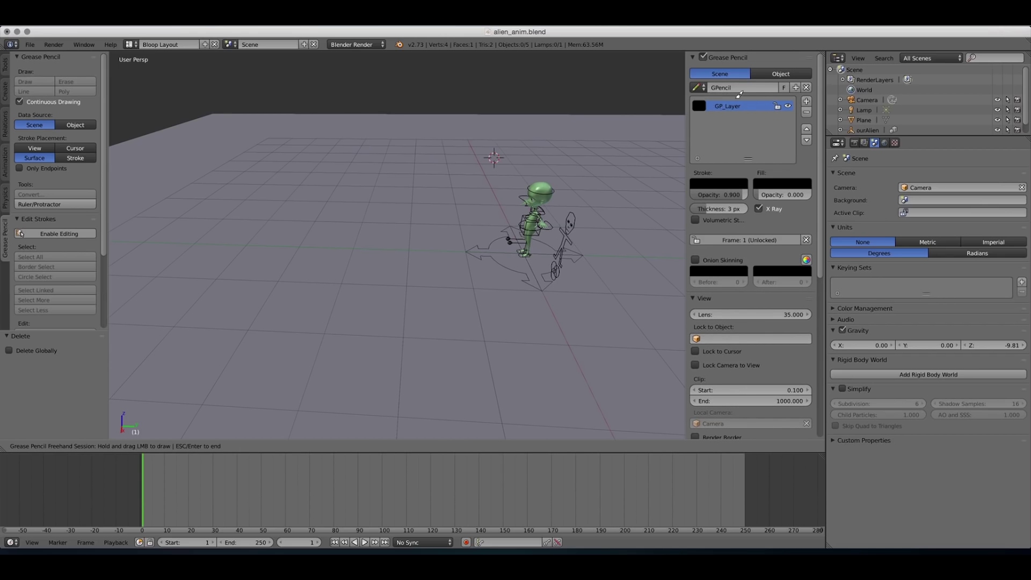
mouse_move(421, 119)
mouse_down()
mouse_move(437, 159)
mouse_move(484, 123)
mouse_move(439, 89)
mouse_move(414, 88)
mouse_move(414, 99)
mouse_up()
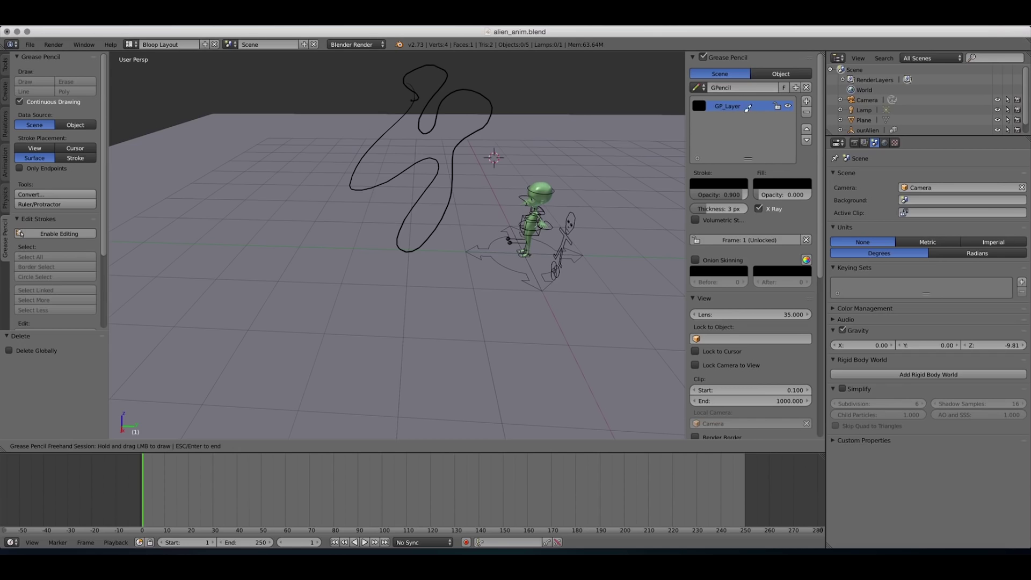
key(Escape)
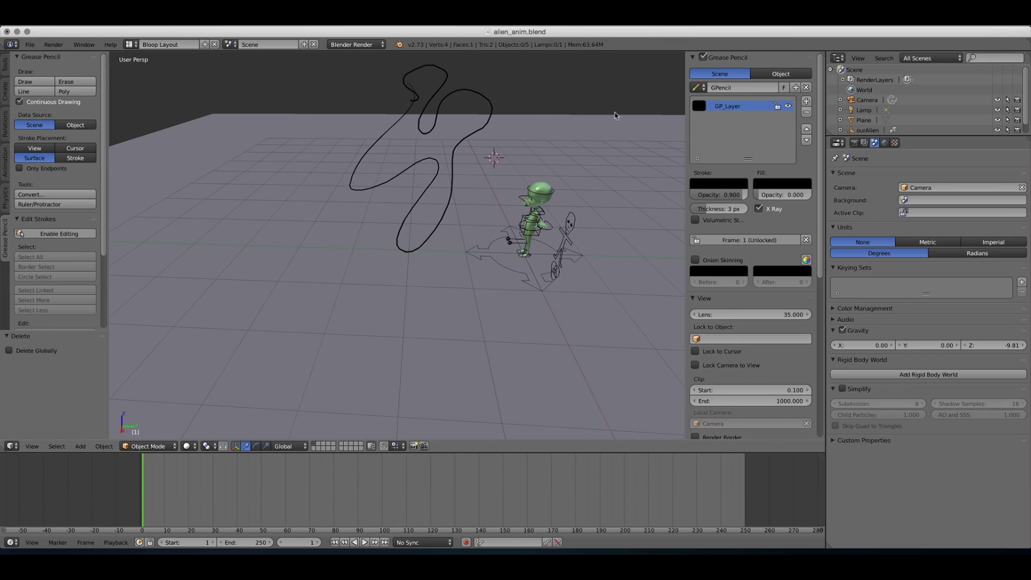
- Change the stroke colour to purple and raise the stroke thickness
click(727, 182)
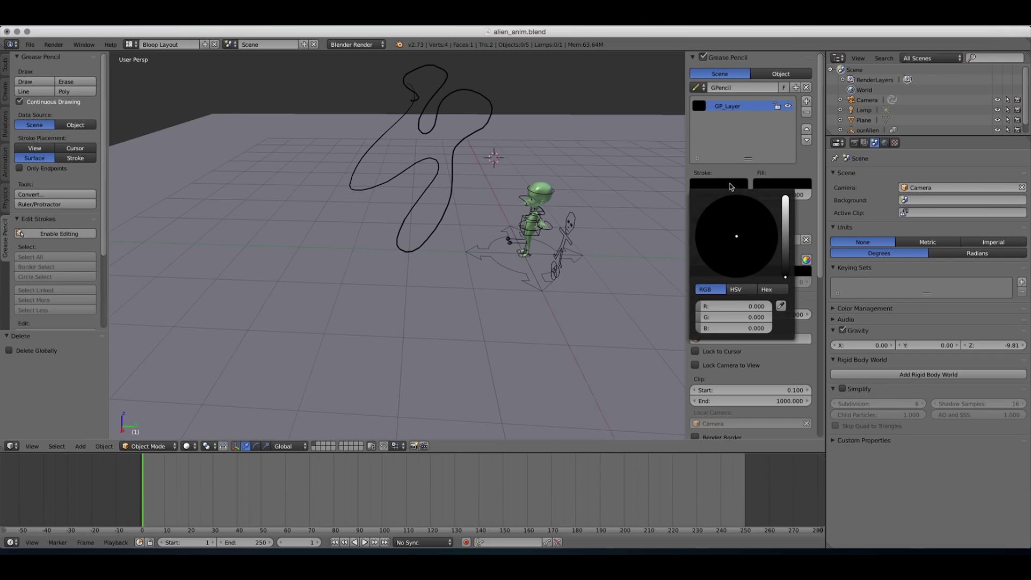
click(786, 209)
drag(758, 224, 770, 236)
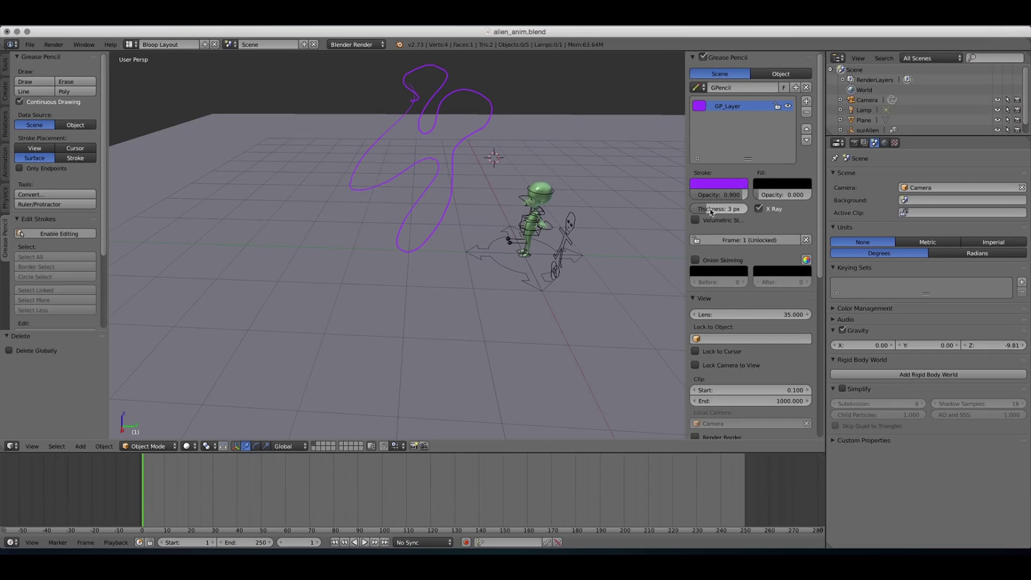
mouse_move(719, 209)
mouse_down()
mouse_move(741, 213)
mouse_move(715, 211)
mouse_move(726, 211)
mouse_up()
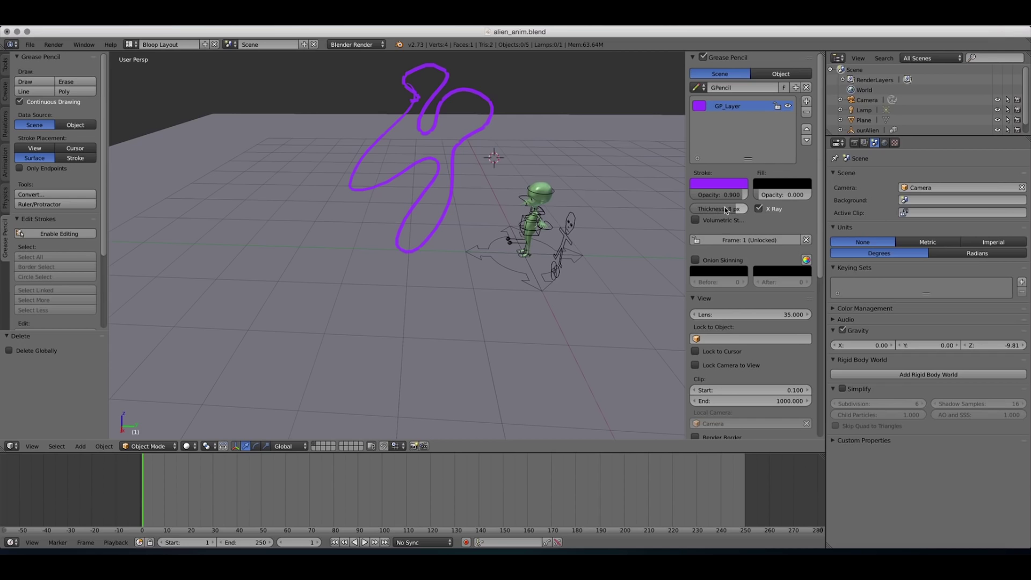
- Draw a purple zigzag sketch to the right of the alien
click(48, 80)
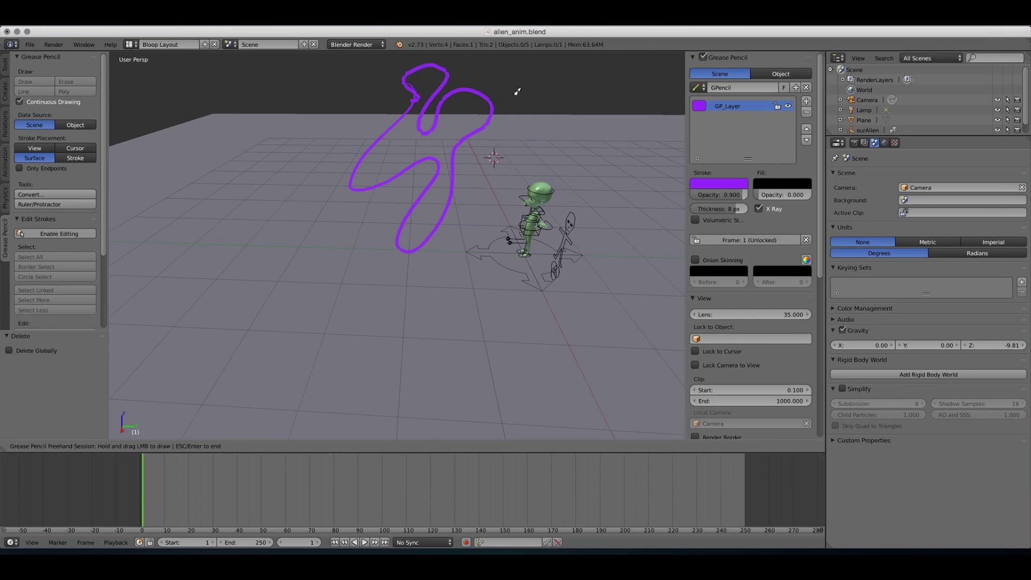
mouse_move(529, 81)
mouse_down()
mouse_move(570, 111)
mouse_move(592, 177)
mouse_move(609, 180)
mouse_move(606, 115)
mouse_move(623, 115)
mouse_move(624, 134)
mouse_move(630, 115)
mouse_move(620, 98)
mouse_move(575, 91)
mouse_move(601, 72)
mouse_move(643, 111)
mouse_move(656, 249)
mouse_move(611, 252)
mouse_move(620, 219)
mouse_up()
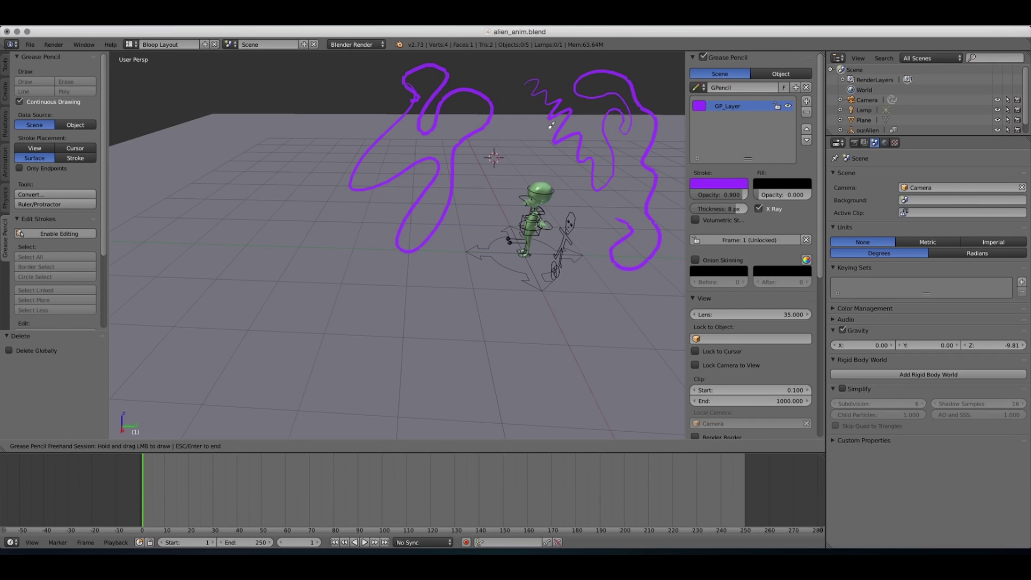
key(Escape)
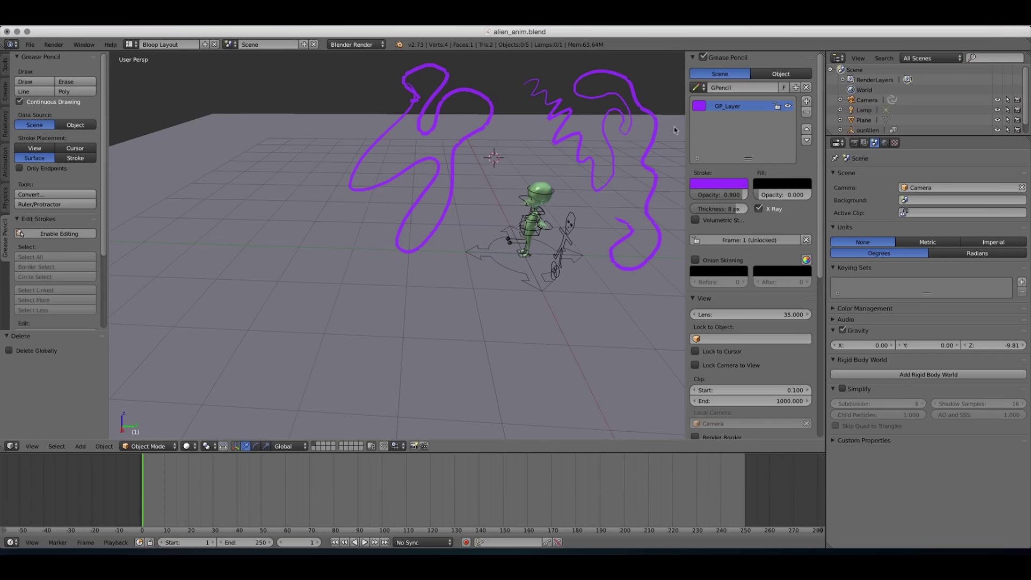
- Lower the purple sketches' stroke opacity to 0.483
mouse_move(764, 196)
mouse_down()
mouse_move(784, 198)
mouse_move(706, 191)
mouse_move(718, 197)
mouse_up()
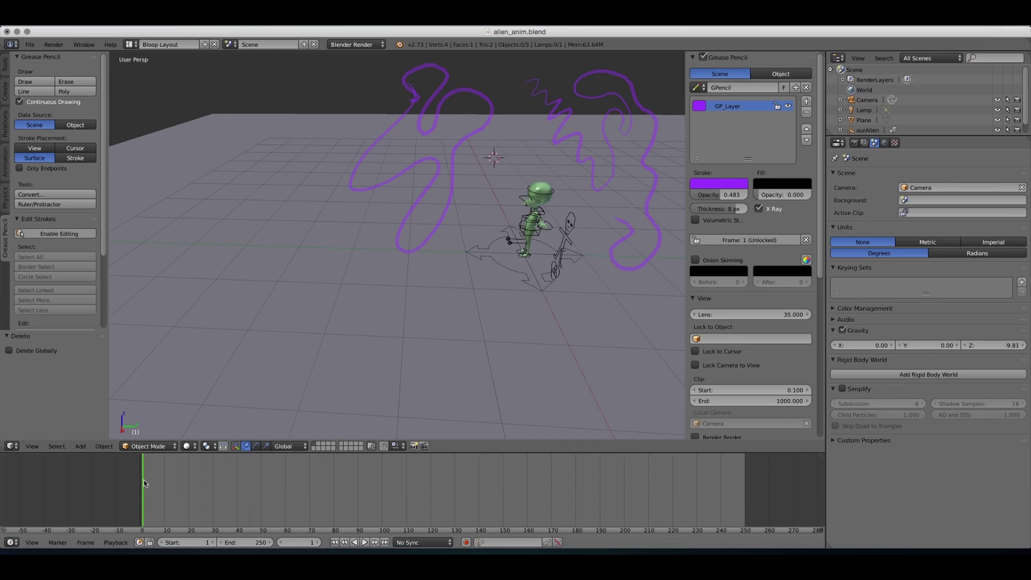
- On frame 6, sketch a new pose left of the alien
drag(143, 483, 149, 485)
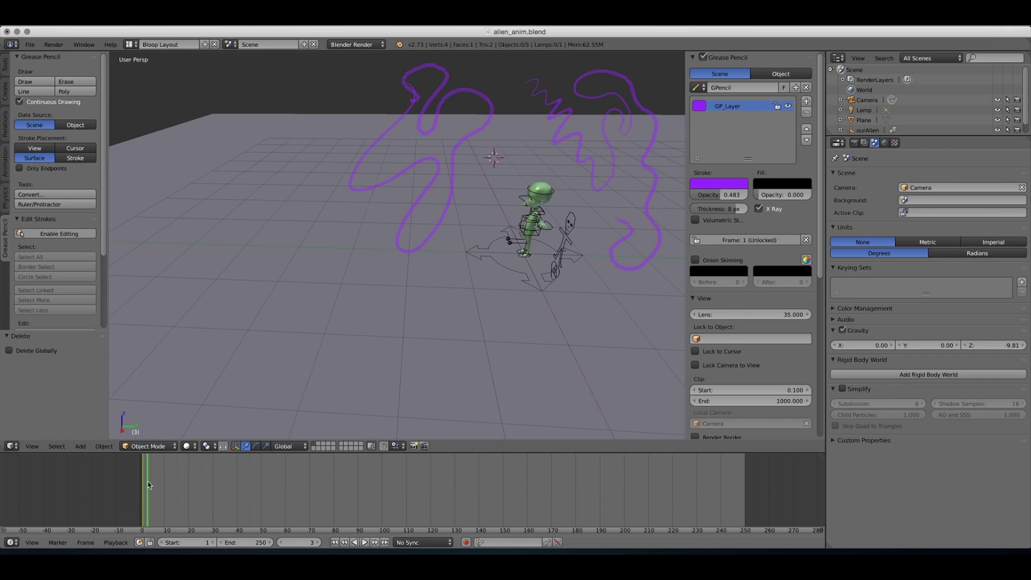
click(52, 81)
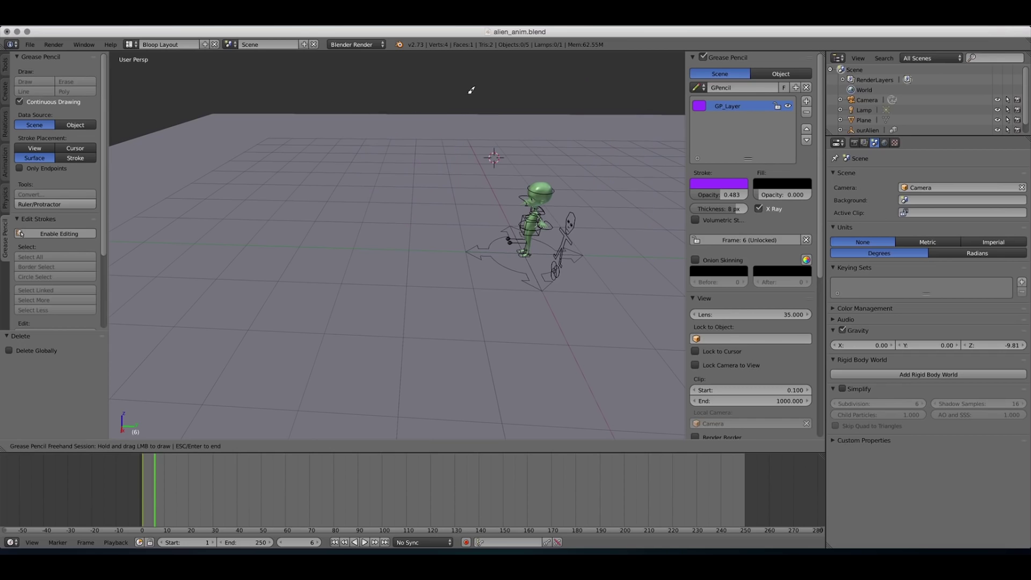
mouse_move(453, 87)
mouse_down()
mouse_move(357, 204)
mouse_move(374, 312)
mouse_move(407, 197)
mouse_move(492, 94)
mouse_move(442, 99)
mouse_move(428, 82)
mouse_up()
key(Escape)
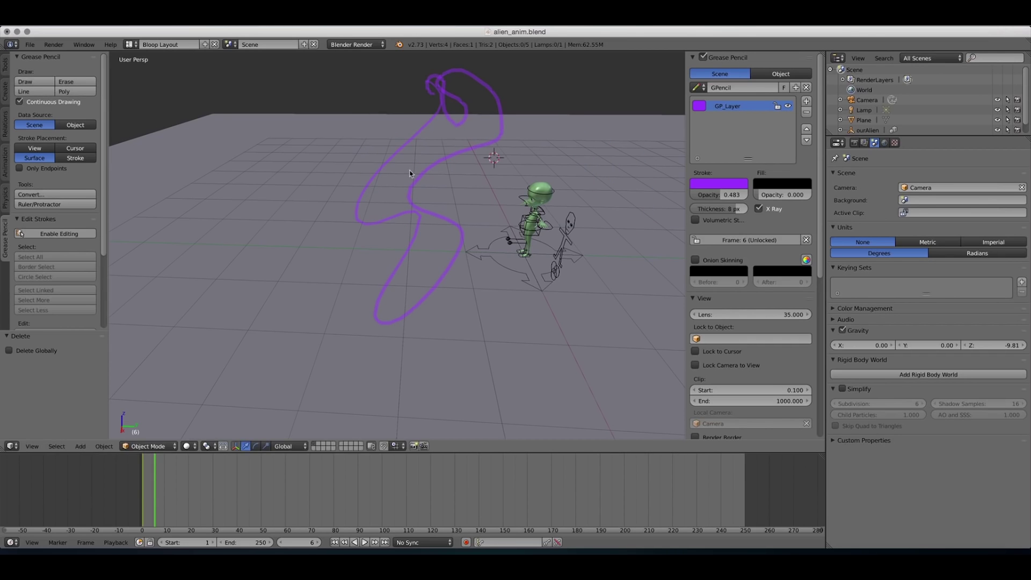
- Scrub between frames 1 and 6 to compare the two sketches
key(Left)
drag(150, 475, 144, 474)
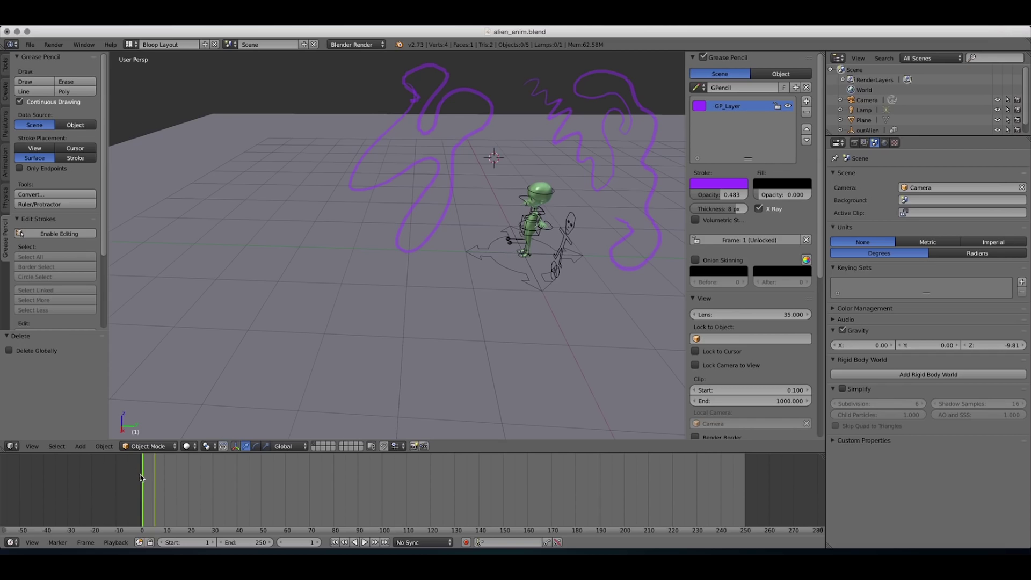
drag(144, 480, 173, 491)
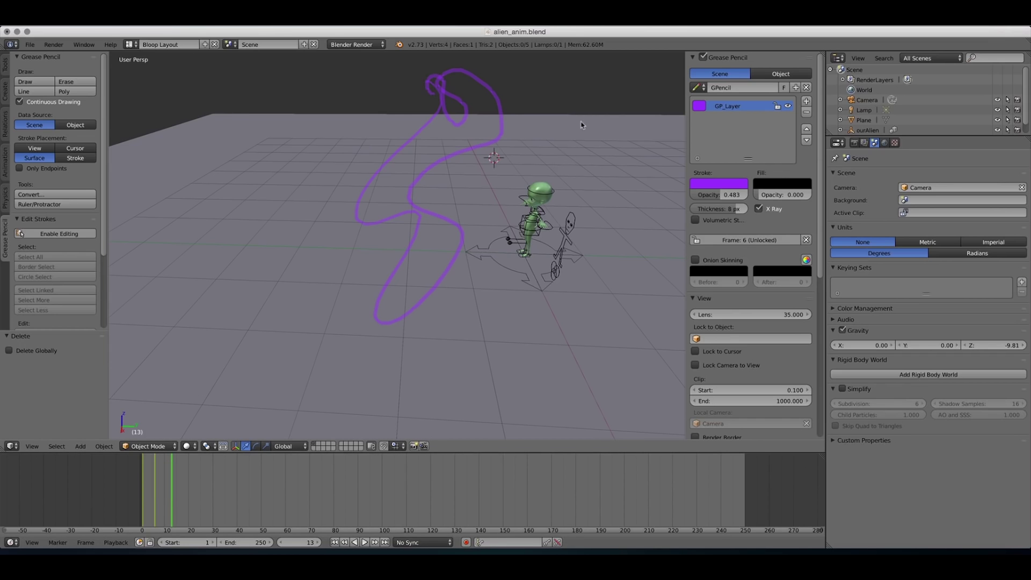
- Lock the frame-6 sketch and add another stroke to it
click(768, 245)
click(35, 82)
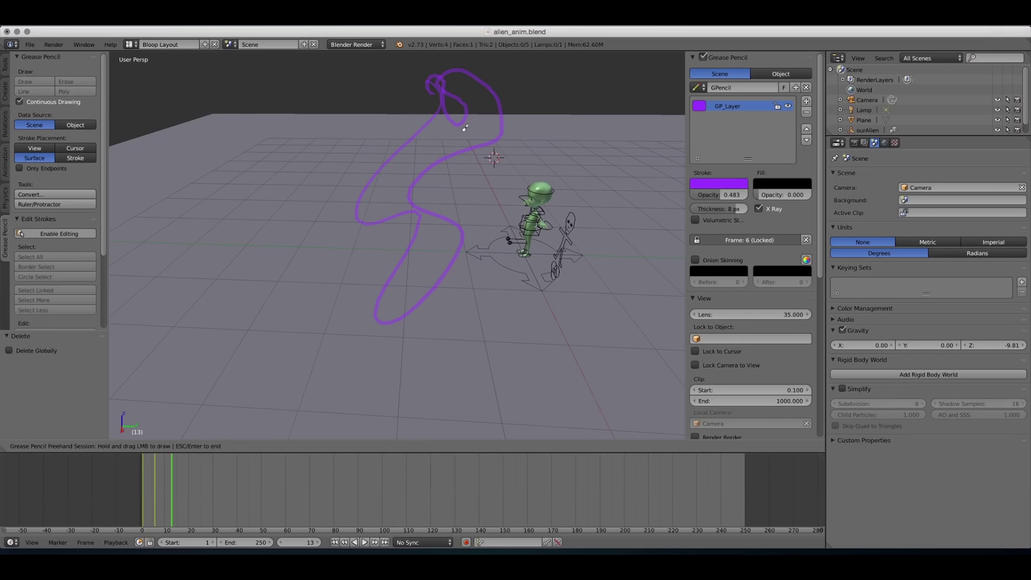
mouse_move(466, 113)
mouse_down()
mouse_move(386, 158)
mouse_move(348, 273)
mouse_move(375, 349)
mouse_move(433, 238)
mouse_move(470, 127)
mouse_move(341, 119)
mouse_move(375, 228)
mouse_up()
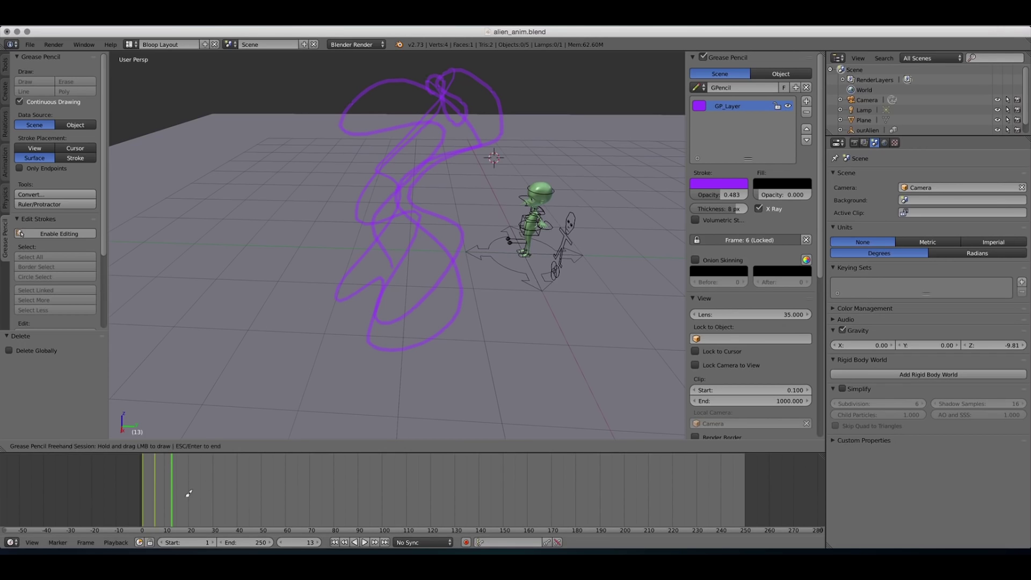
- At frame 24, turn off Continuous Drawing and add another stroke onto the frame-6 sketch
click(189, 493)
drag(190, 494, 200, 494)
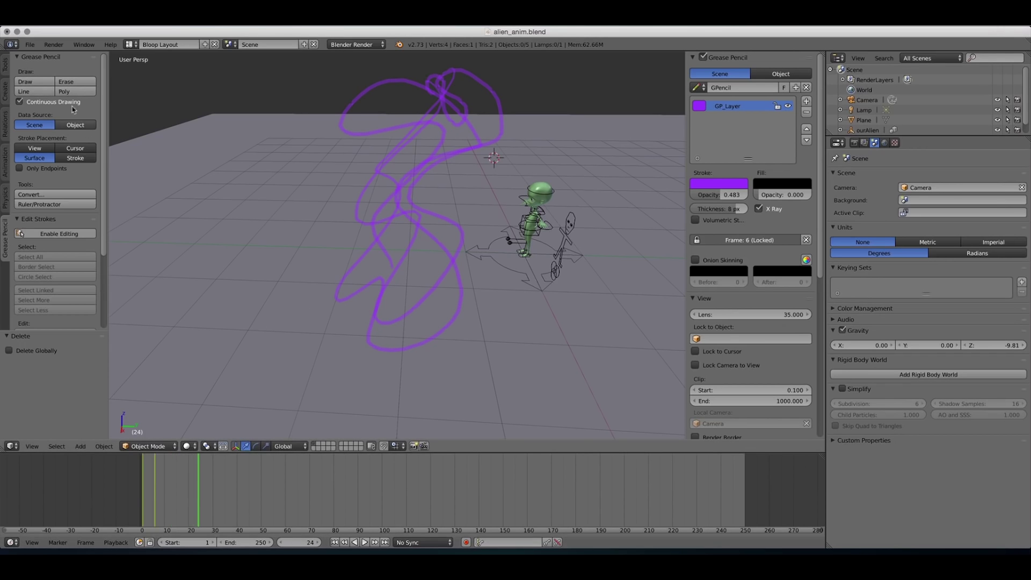
click(45, 104)
click(31, 82)
mouse_move(363, 127)
mouse_down()
mouse_move(358, 184)
mouse_move(377, 196)
mouse_move(356, 317)
mouse_up()
- At frame 39, add one more stroke onto frame 6, then return to frame 24
drag(209, 470, 235, 470)
click(32, 81)
mouse_move(367, 115)
mouse_down()
mouse_move(404, 208)
mouse_move(414, 300)
mouse_up()
click(188, 492)
drag(214, 495, 198, 497)
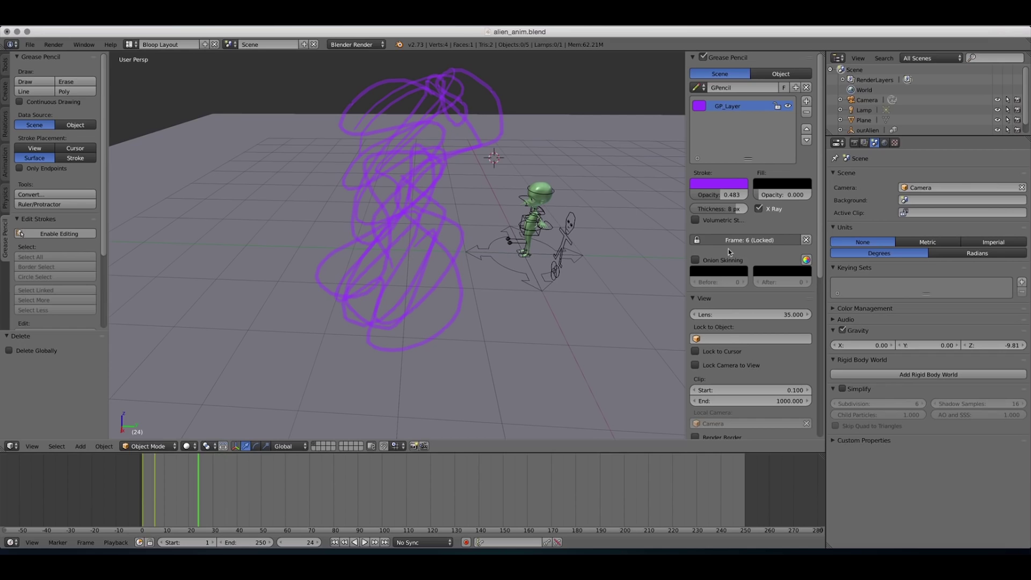
- Unlock the sketch frame and draw a new pose sketch on frame 24
click(746, 241)
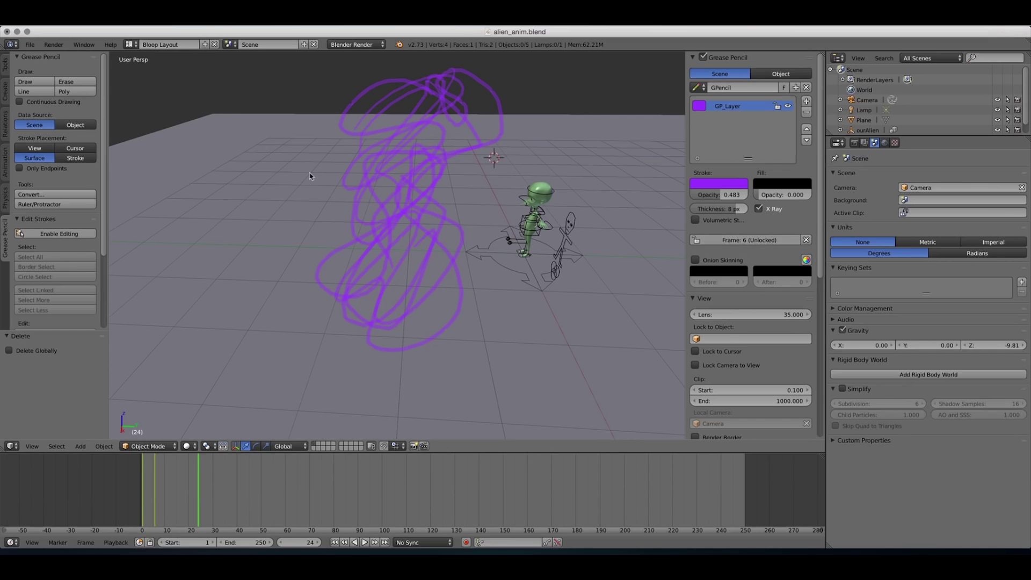
click(46, 81)
mouse_move(341, 136)
mouse_down()
mouse_move(384, 266)
mouse_move(409, 172)
mouse_up()
- Draw a figure-8 pose sketch on frame 36, then return to the animation start
drag(199, 475, 214, 474)
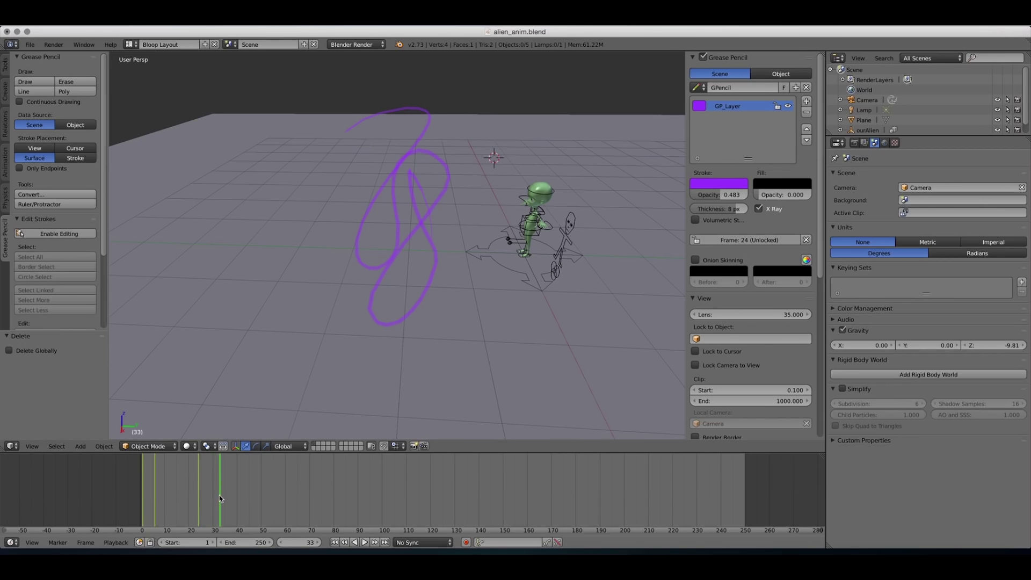
drag(218, 495, 228, 495)
click(33, 81)
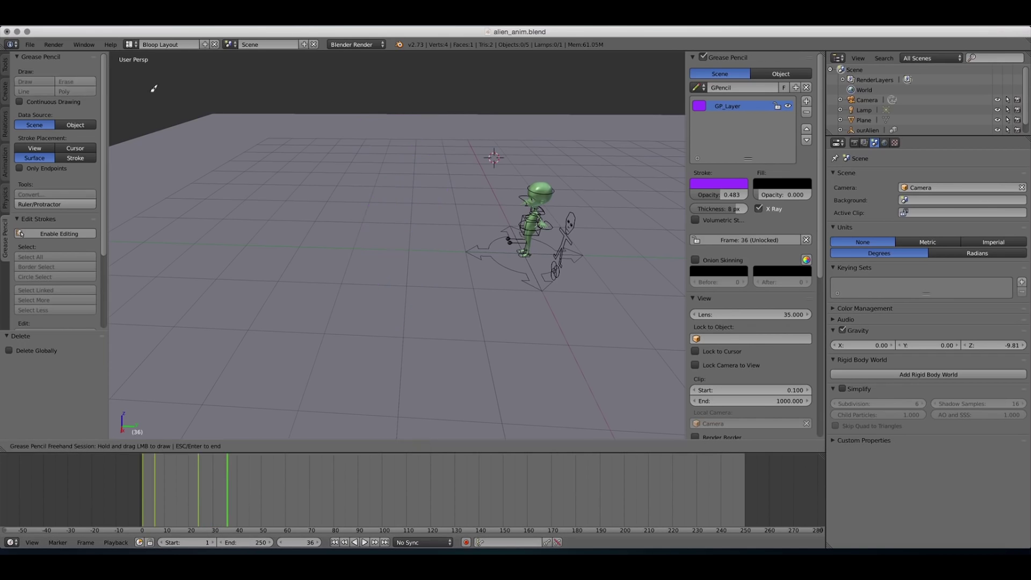
mouse_move(303, 173)
mouse_down()
mouse_move(389, 182)
mouse_move(408, 258)
mouse_move(376, 333)
mouse_up()
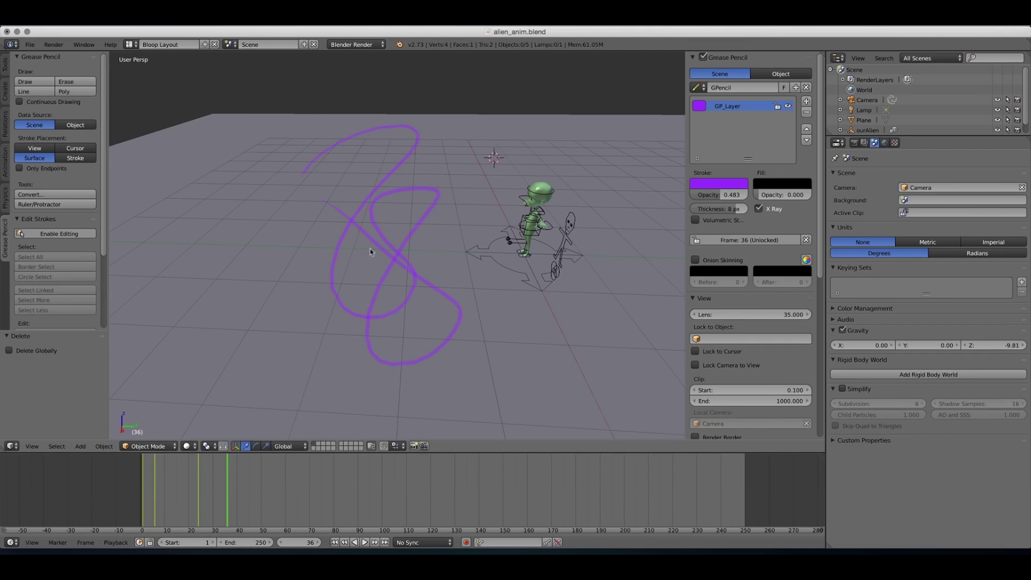
mouse_move(211, 495)
mouse_down()
mouse_move(141, 498)
mouse_move(226, 499)
mouse_move(159, 499)
mouse_up()
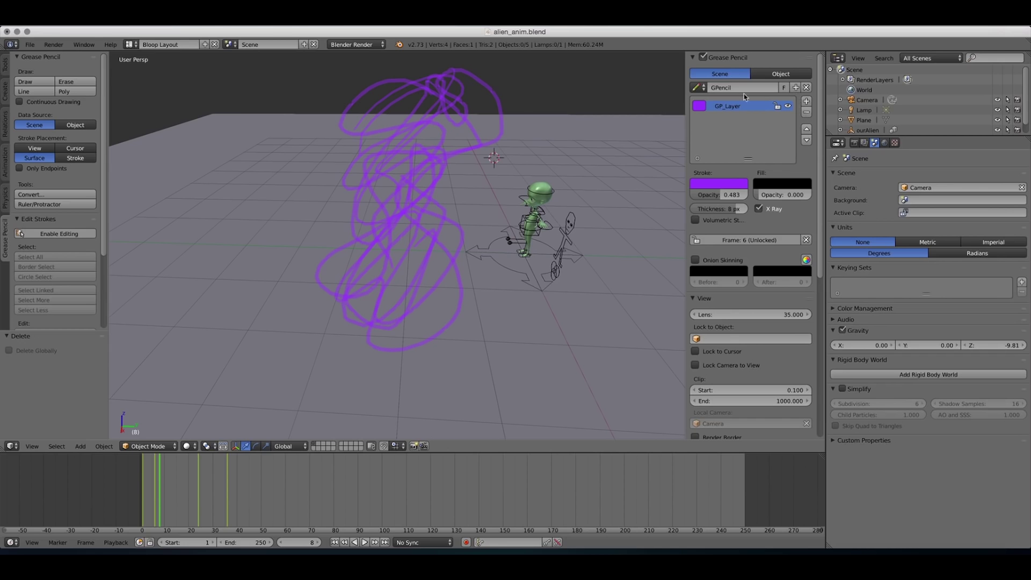
- Delete the purple sketch layer and start a fresh Grease Pencil layer
click(805, 113)
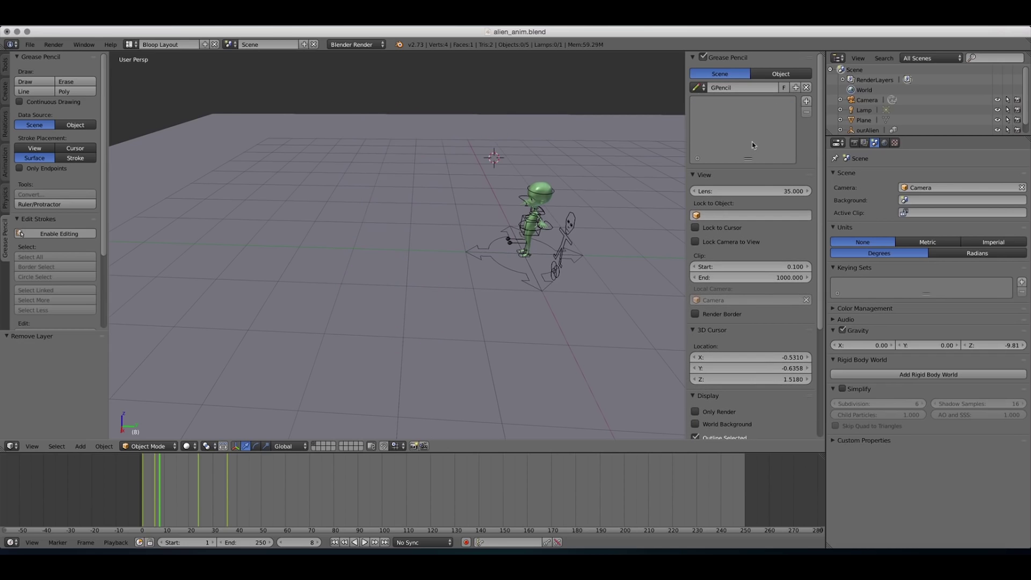
click(37, 81)
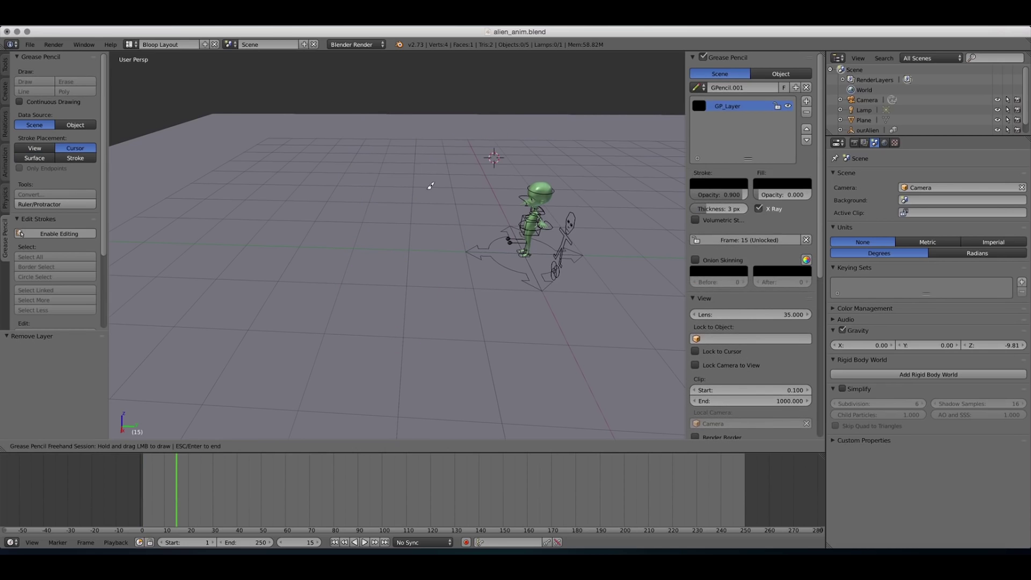
key(Escape)
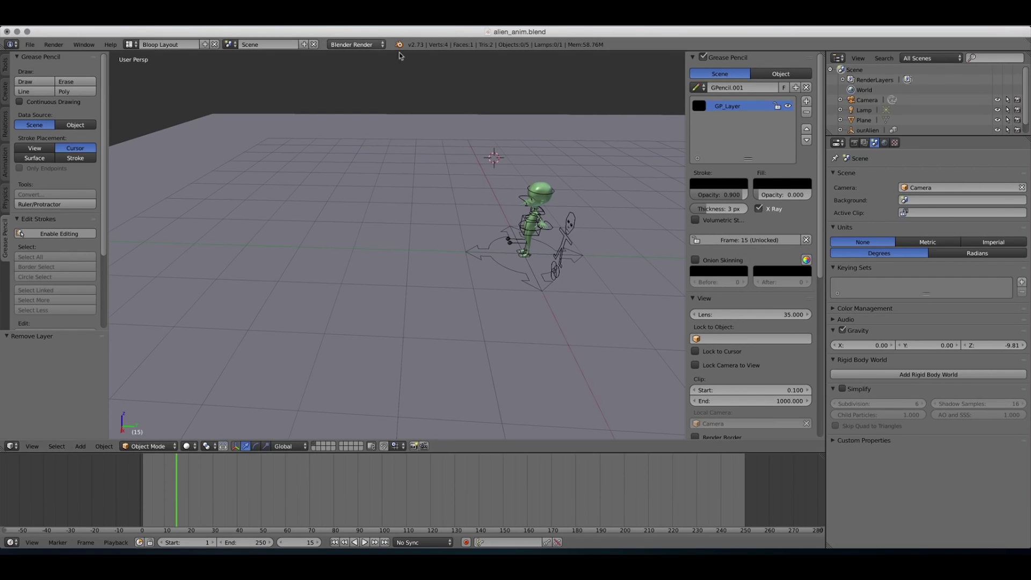
- View the alien through the camera with Only Render enabled in the viewport display
key(q)
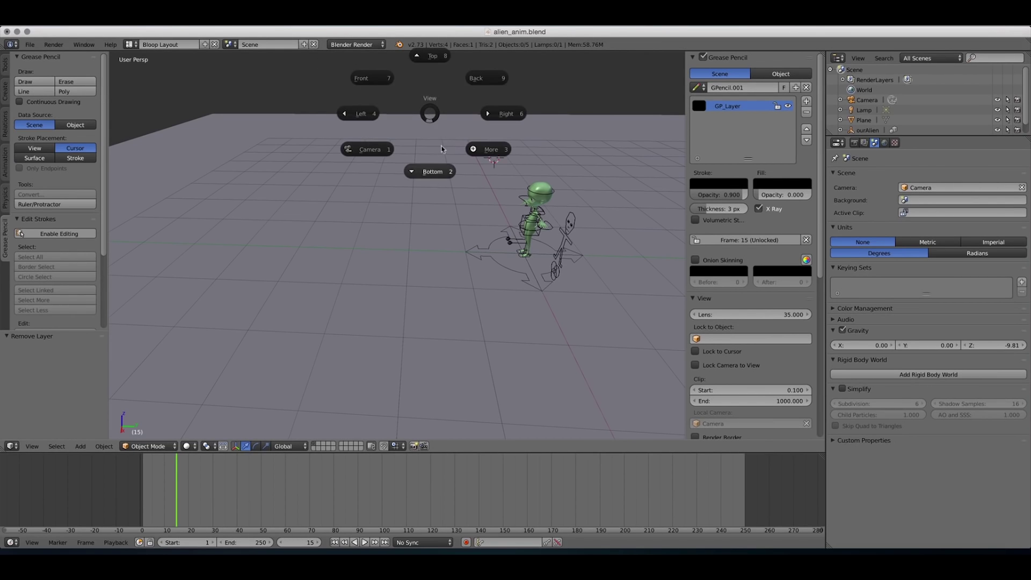
click(424, 120)
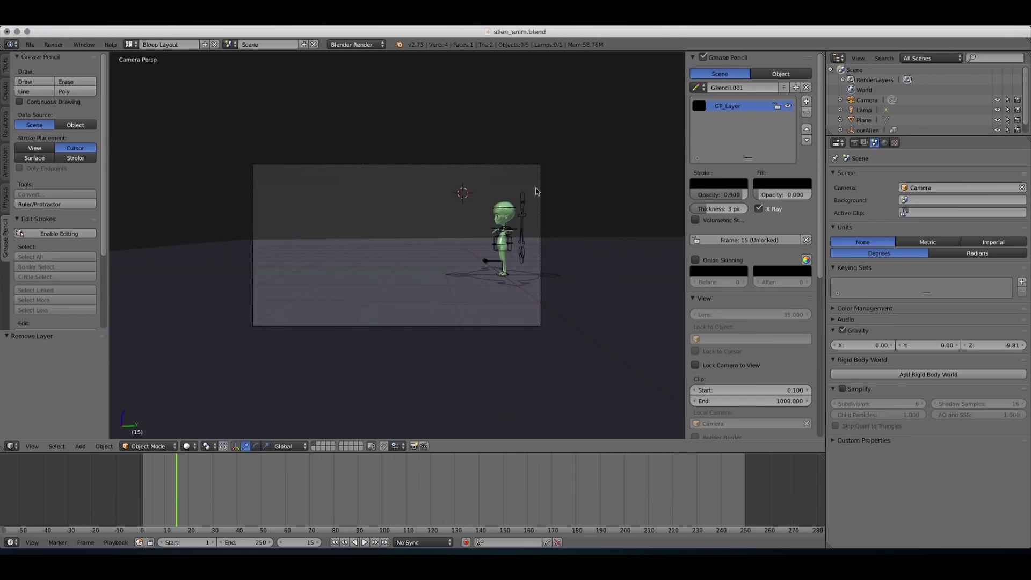
scroll(792, 203, down, 10)
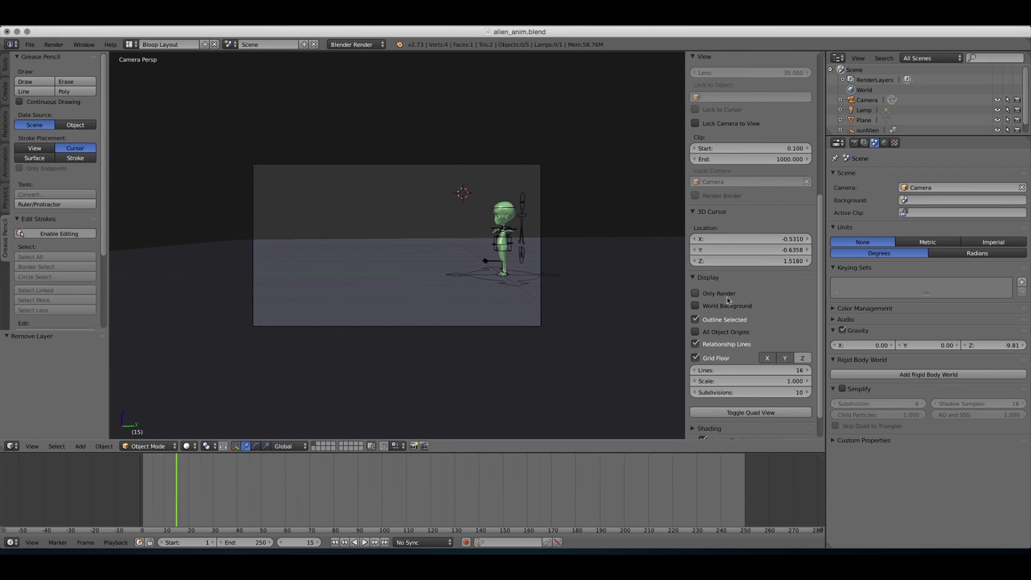
click(709, 294)
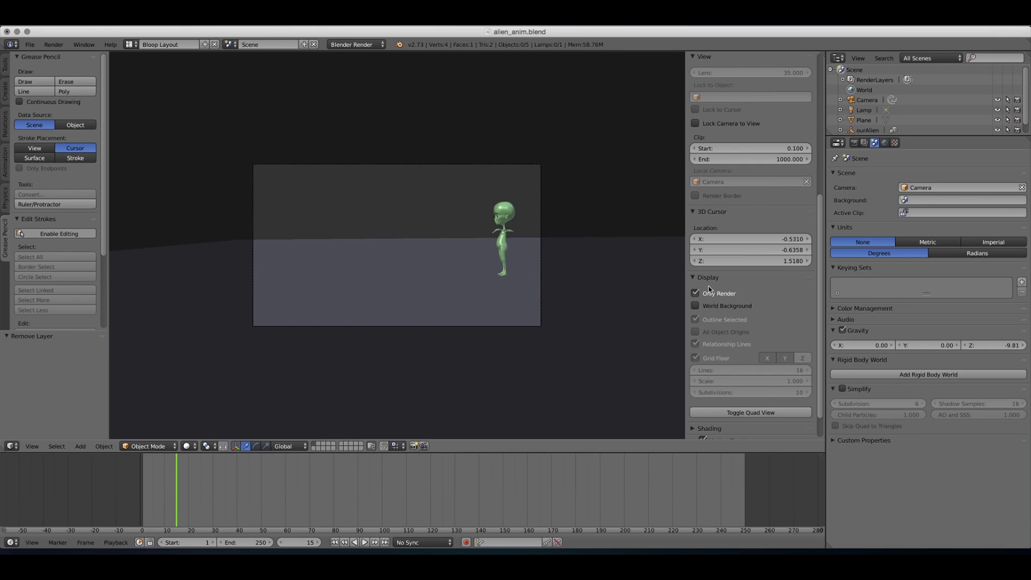
click(39, 81)
key(Escape)
scroll(820, 220, up, 5)
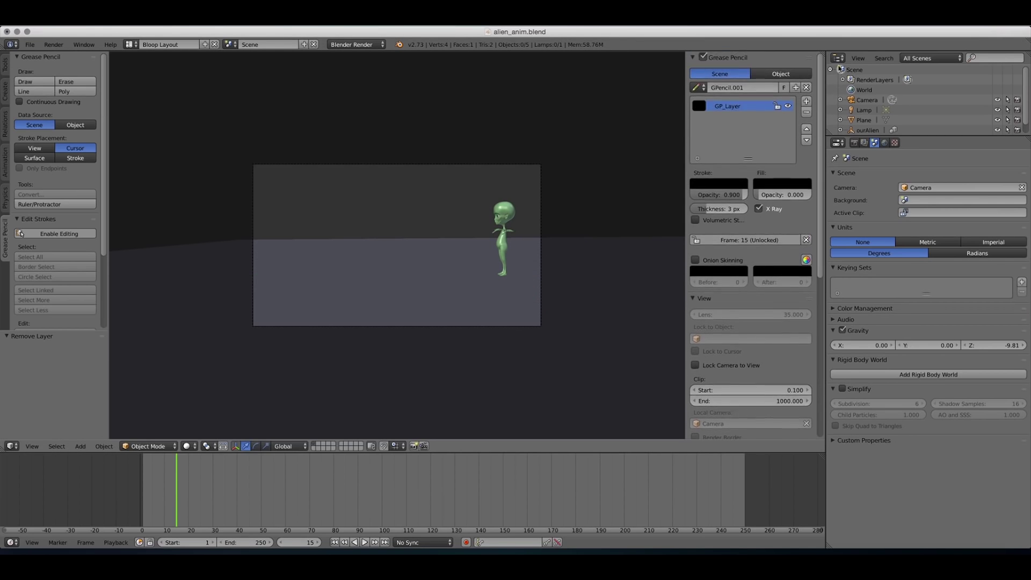
- Set the stroke colour to pale yellow at 0.577 opacity and start a drawing session
click(731, 185)
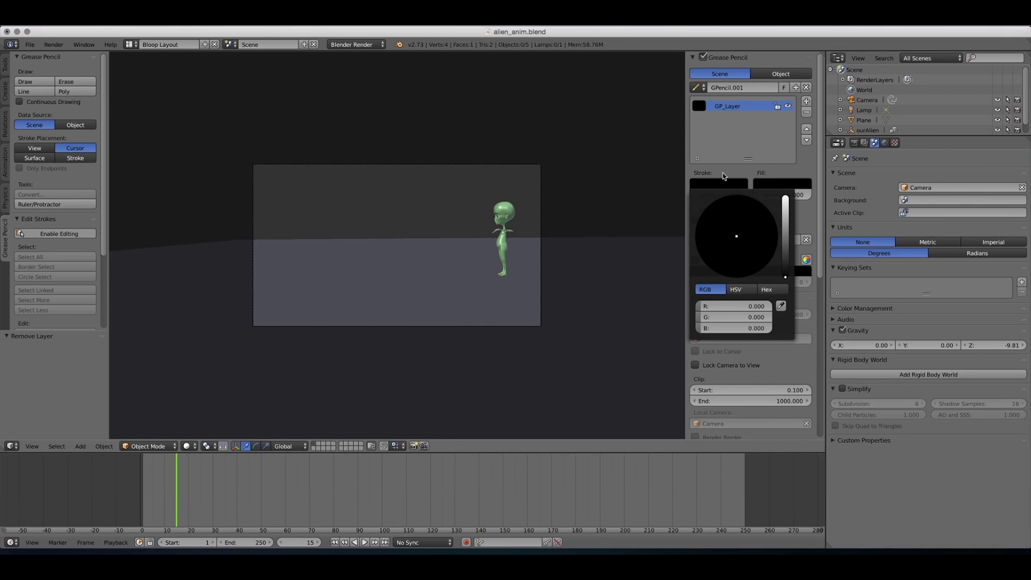
click(738, 186)
drag(788, 225, 788, 221)
mouse_move(733, 251)
mouse_down()
mouse_move(709, 223)
mouse_move(715, 248)
mouse_up()
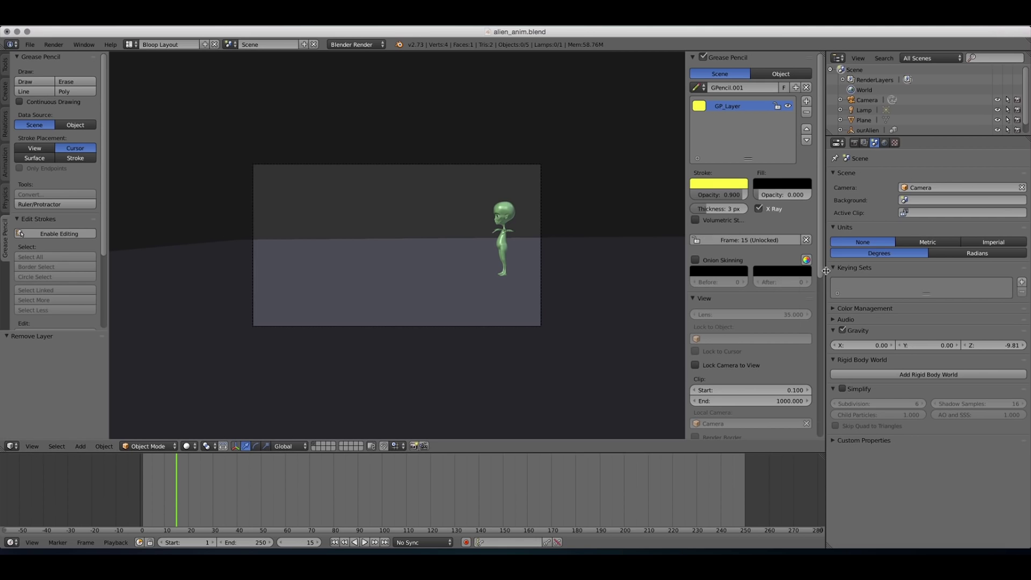
drag(740, 198, 721, 197)
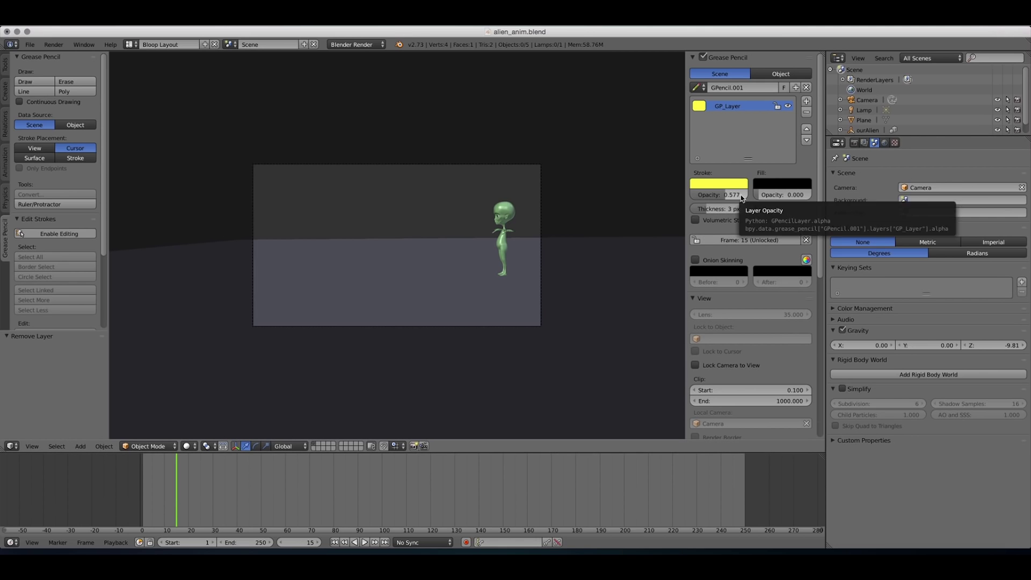
click(45, 85)
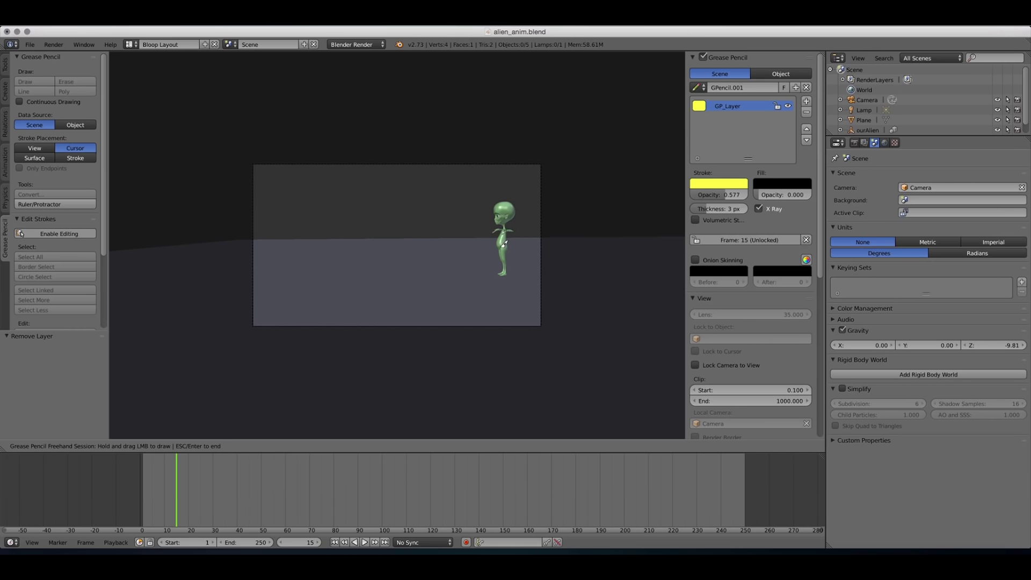
- With Continuous Drawing on, trace the alien's torso and leg on frame 15, then bent zigzag legs on frame 16
mouse_move(503, 247)
mouse_down()
mouse_move(495, 225)
mouse_move(502, 251)
mouse_up()
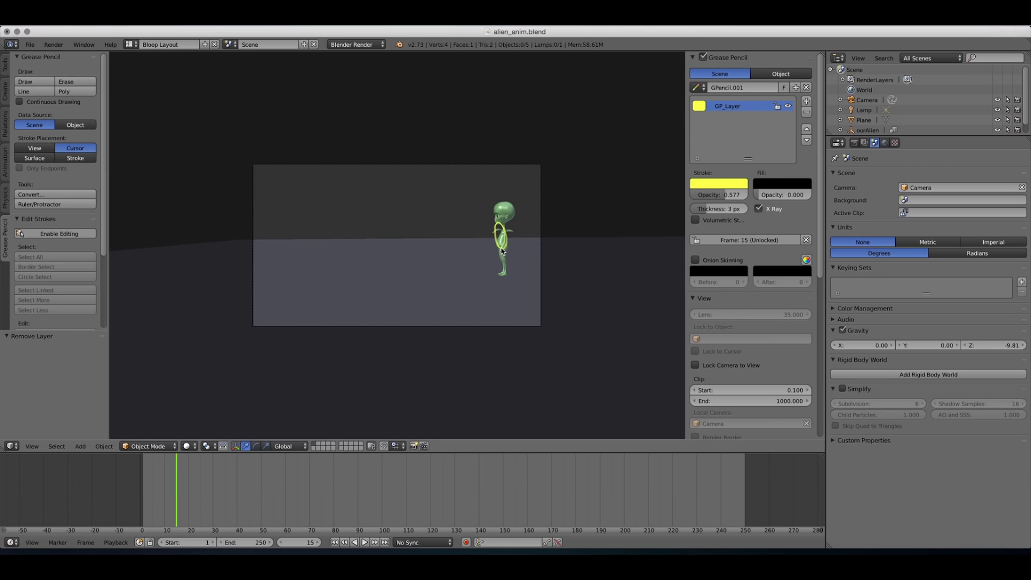
click(73, 102)
click(25, 84)
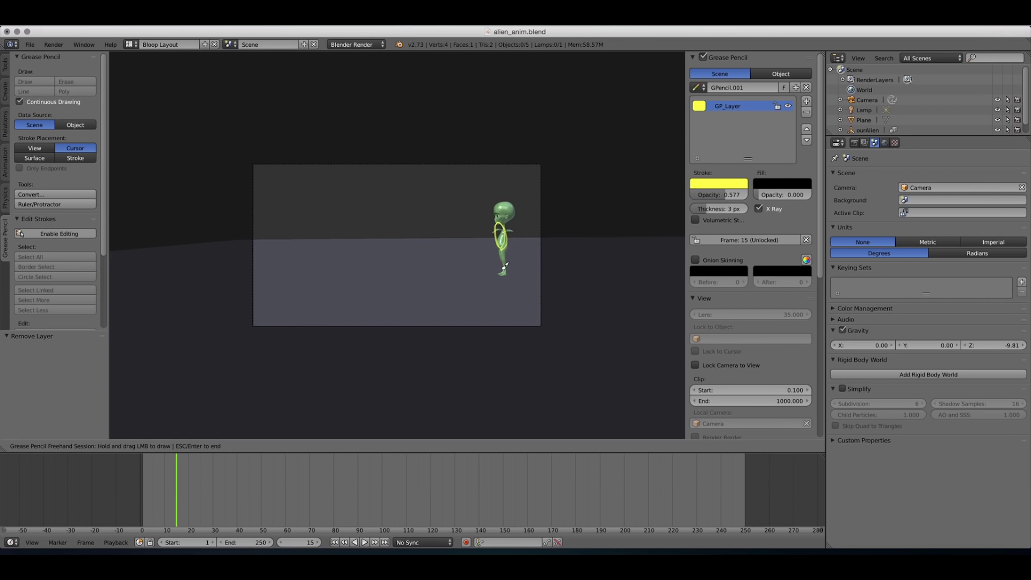
mouse_move(499, 251)
mouse_down()
mouse_move(502, 275)
mouse_move(512, 226)
mouse_move(502, 237)
mouse_move(514, 228)
mouse_move(498, 223)
mouse_move(490, 241)
mouse_move(496, 209)
mouse_up()
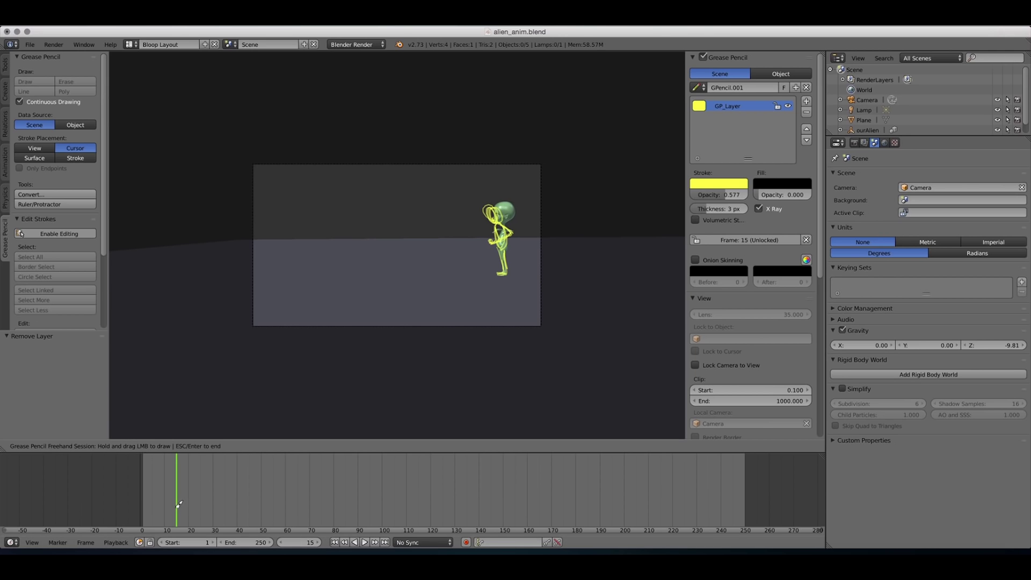
key(Right)
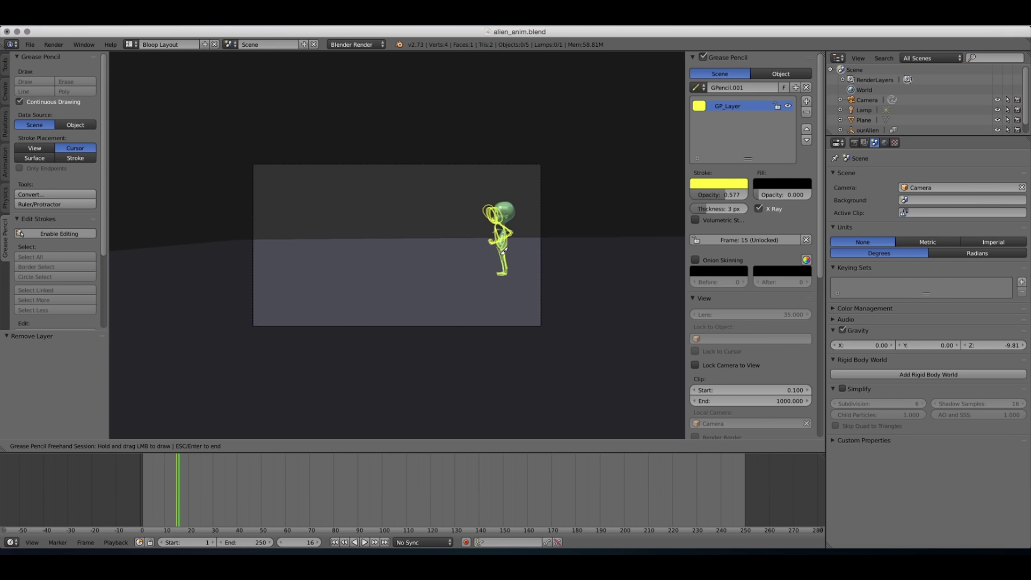
mouse_move(507, 254)
mouse_down()
mouse_move(496, 268)
mouse_move(507, 273)
mouse_move(506, 249)
mouse_move(481, 237)
mouse_move(502, 223)
mouse_move(486, 220)
mouse_move(492, 244)
mouse_up()
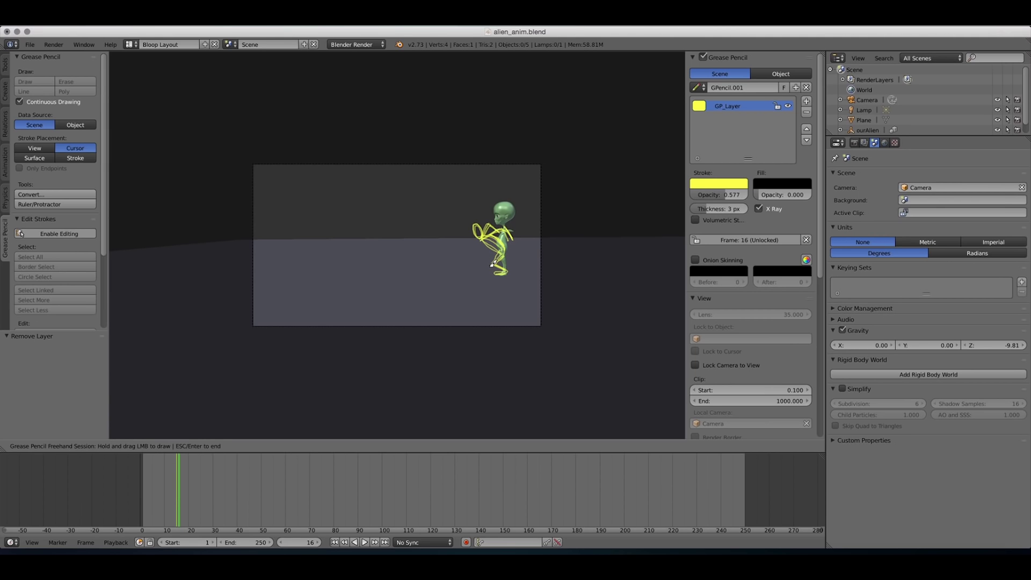
- Compare frames 15 and 16, then draw the stretched frame-17 take-off pose, redrawing its foot curl
key(Left)
key(Right)
key(Left)
key(Right)
key(Right)
mouse_move(494, 250)
mouse_down()
mouse_move(505, 270)
mouse_move(487, 236)
mouse_up()
mouse_move(498, 271)
mouse_down()
mouse_move(469, 217)
mouse_move(480, 222)
mouse_move(455, 205)
mouse_move(480, 223)
mouse_move(471, 229)
mouse_move(501, 268)
mouse_up()
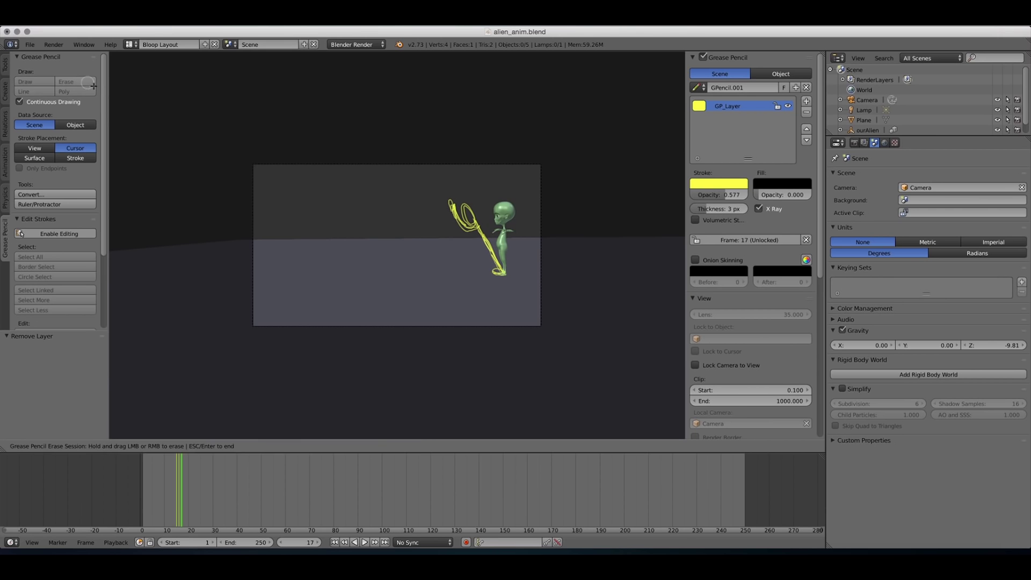
right_drag(497, 269, 505, 276)
drag(504, 276, 502, 278)
- On frame 18, sketch a crouched figure with a tail and hook left of the alien
key(Right)
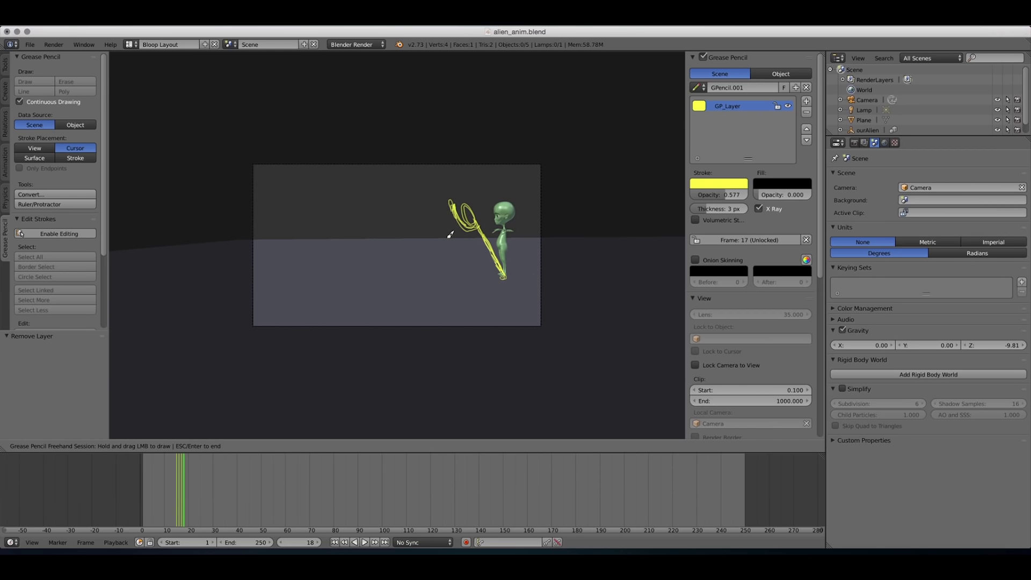
mouse_move(450, 235)
mouse_down()
mouse_move(441, 216)
mouse_move(451, 226)
mouse_move(444, 243)
mouse_move(437, 234)
mouse_move(443, 258)
mouse_up()
mouse_move(437, 215)
mouse_down()
mouse_move(424, 205)
mouse_move(447, 213)
mouse_move(412, 217)
mouse_move(438, 204)
mouse_move(448, 217)
mouse_up()
- On frame 19, sketch the leaping figure to the left of the alien
key(Right)
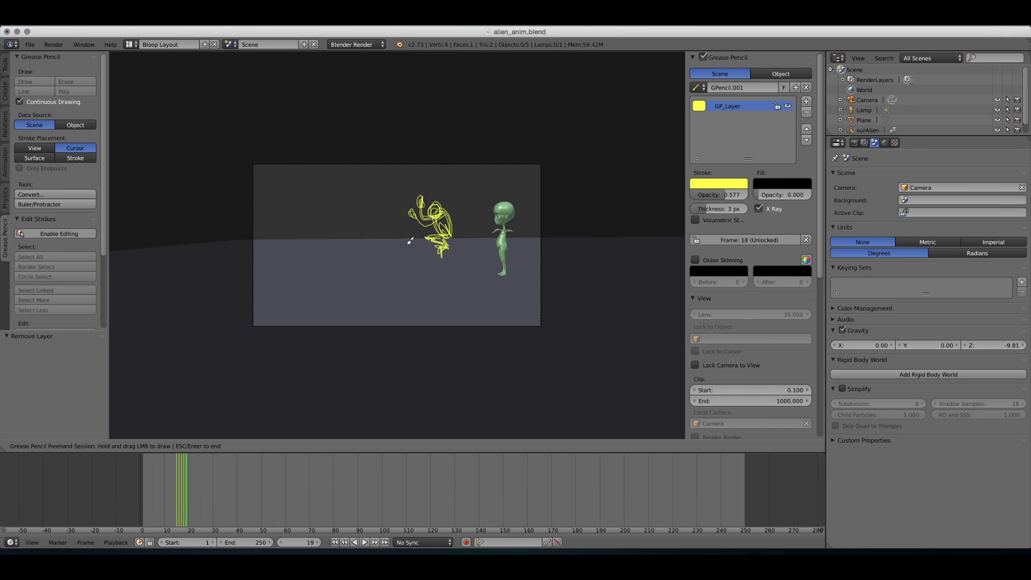
mouse_move(398, 265)
mouse_down()
mouse_move(422, 223)
mouse_move(405, 266)
mouse_move(408, 257)
mouse_move(393, 270)
mouse_move(412, 253)
mouse_move(385, 292)
mouse_move(377, 283)
mouse_move(397, 258)
mouse_move(367, 282)
mouse_up()
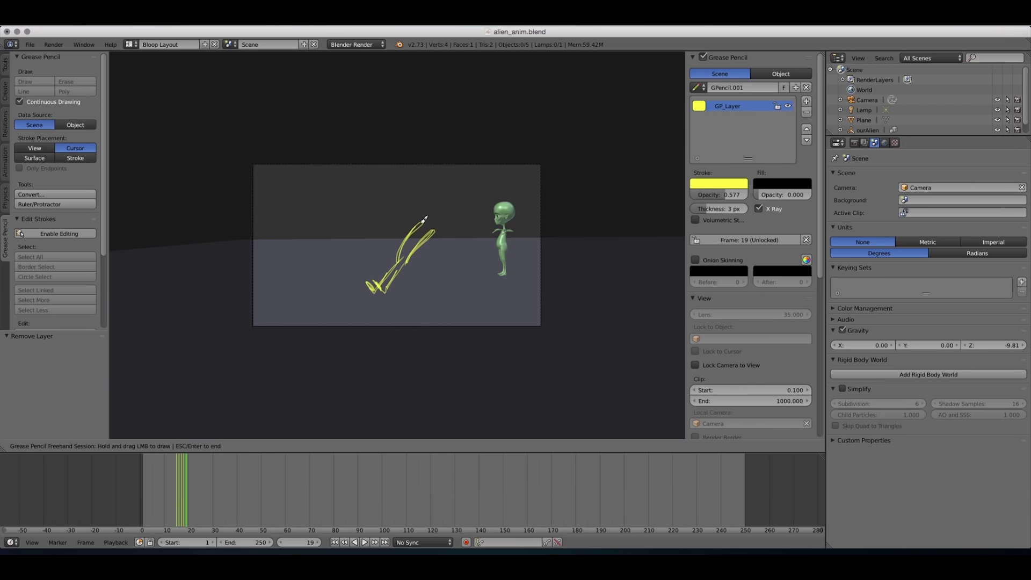
drag(424, 220, 424, 194)
mouse_move(430, 239)
mouse_down()
mouse_move(439, 191)
mouse_move(422, 208)
mouse_up()
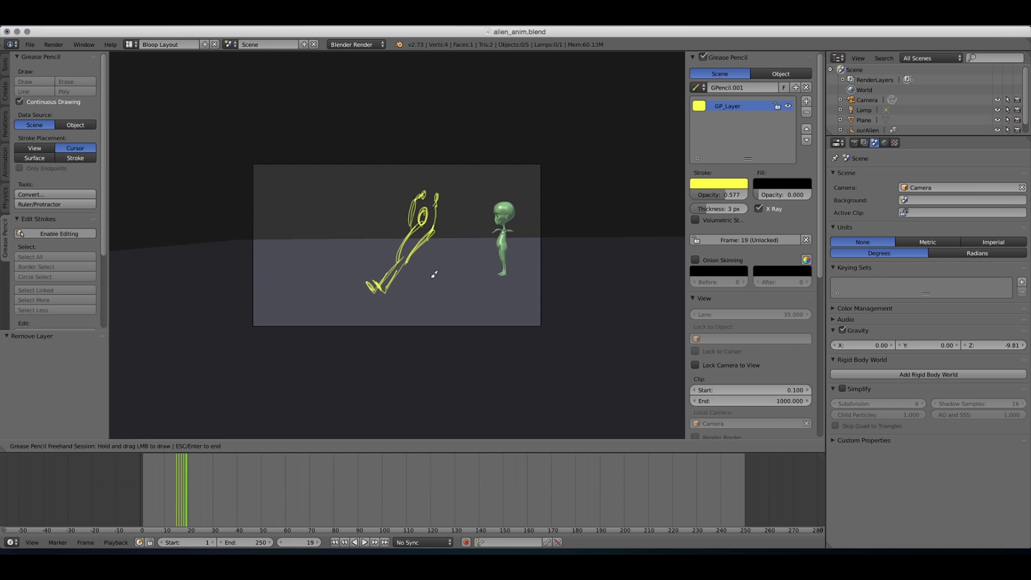
- Sketch the crouched landing on frame 20 and the upright standing pose on frame 21
key(Right)
mouse_move(369, 291)
mouse_down()
mouse_move(390, 286)
mouse_move(375, 283)
mouse_move(370, 251)
mouse_move(386, 236)
mouse_move(351, 257)
mouse_move(370, 258)
mouse_up()
key(Right)
mouse_move(363, 289)
mouse_down()
mouse_move(382, 290)
mouse_move(369, 253)
mouse_up()
mouse_move(367, 263)
mouse_down()
mouse_move(367, 234)
mouse_move(376, 237)
mouse_move(369, 252)
mouse_move(360, 235)
mouse_move(360, 258)
mouse_move(367, 214)
mouse_up()
key(Left)
key(Left)
key(Left)
key(Left)
key(Left)
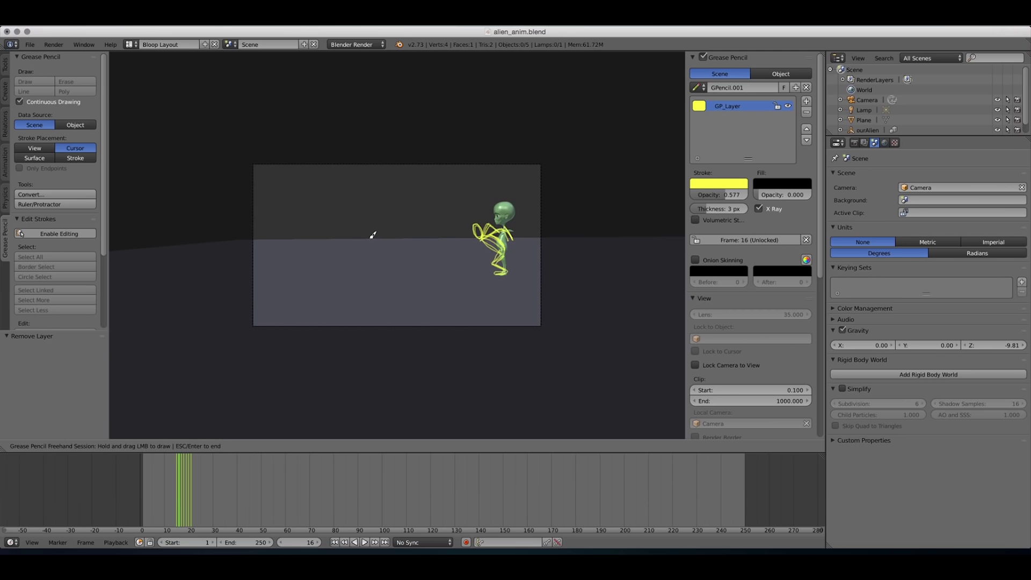
- Flip back and forth through the sketched poses from frame 15 to 22, then end drawing
key(Right)
key(Right)
key(Right)
key(Right)
key(Right)
key(Right)
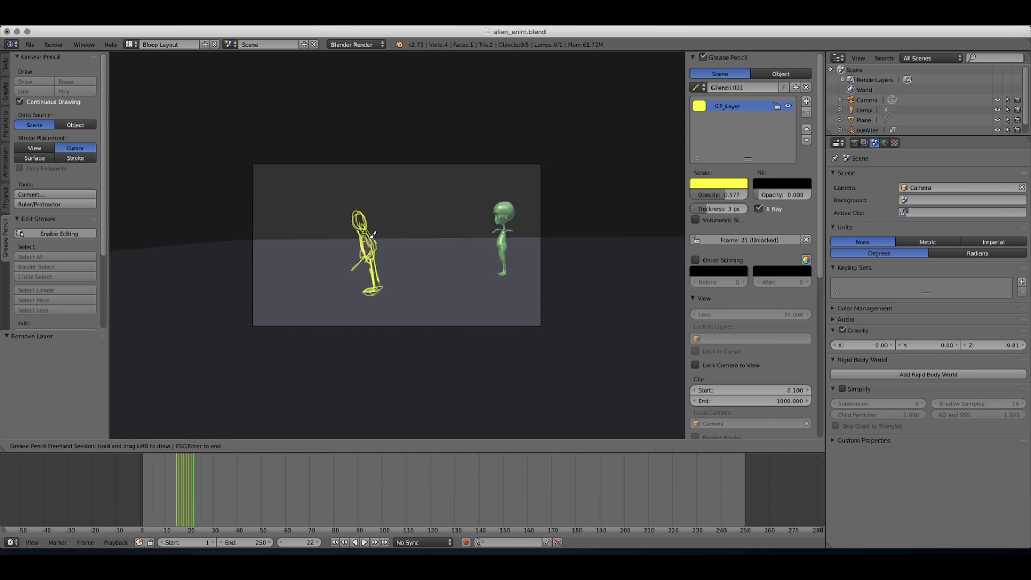
key(Left)
key(Left)
key(Left)
key(Left)
key(Left)
key(Left)
key(Left)
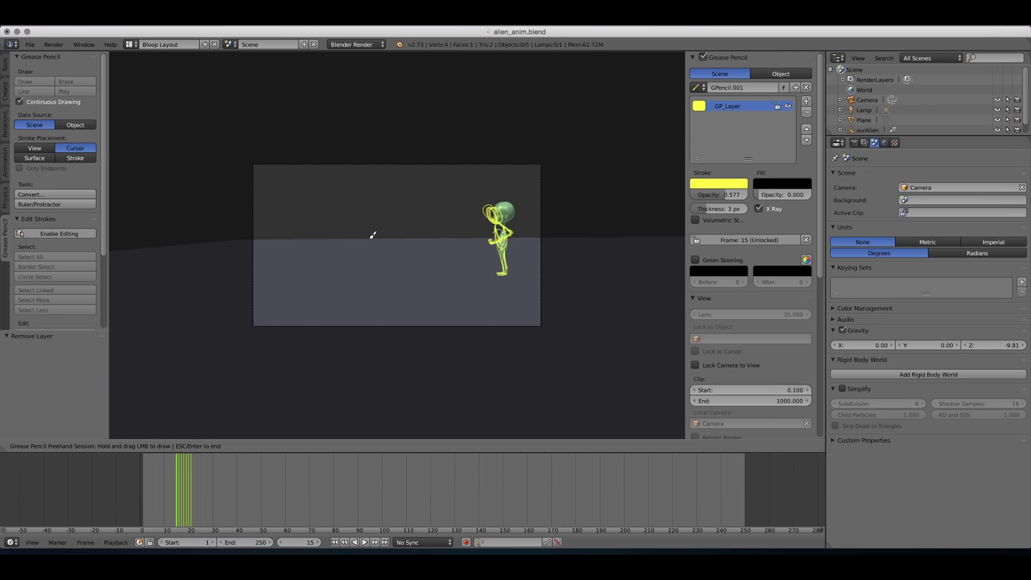
key(Right)
key(Right)
key(Right)
key(Right)
key(Right)
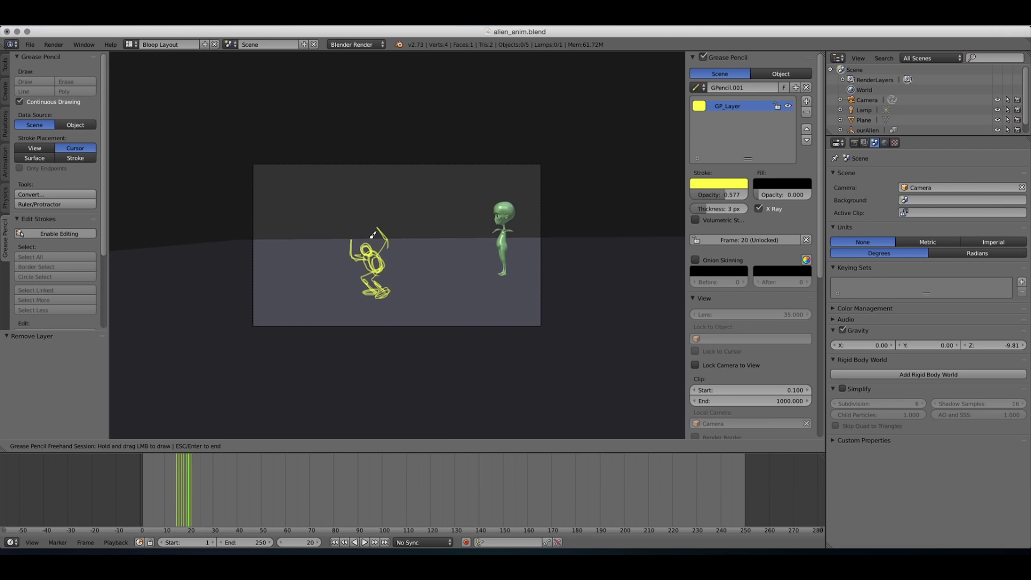
key(Left)
key(Left)
key(Left)
key(Escape)
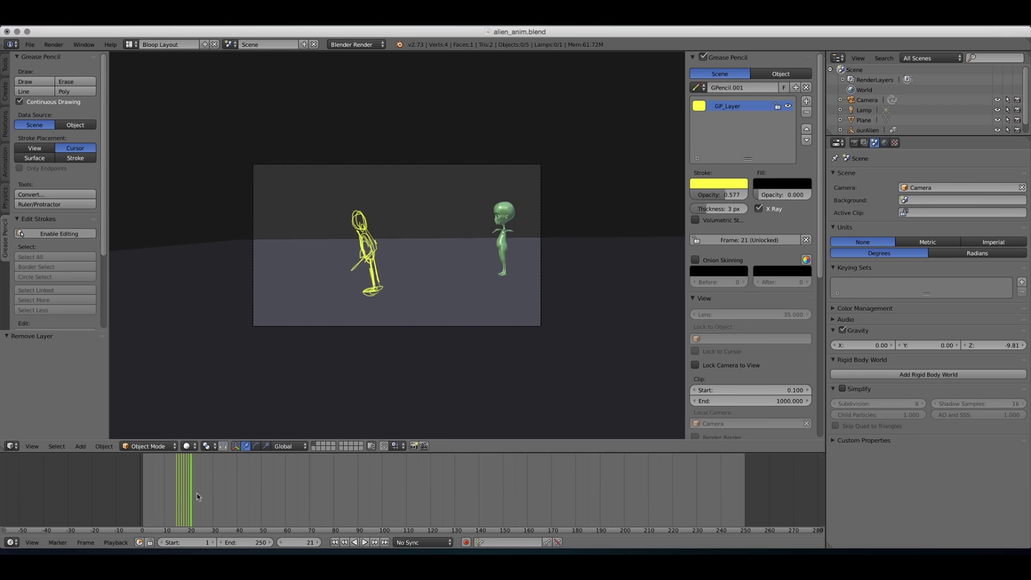
- Scrub the timeline and play back the jump sketches around frames 15–16
click(157, 501)
mouse_move(158, 501)
mouse_down()
mouse_move(216, 499)
mouse_move(174, 497)
mouse_up()
key(alt+a)
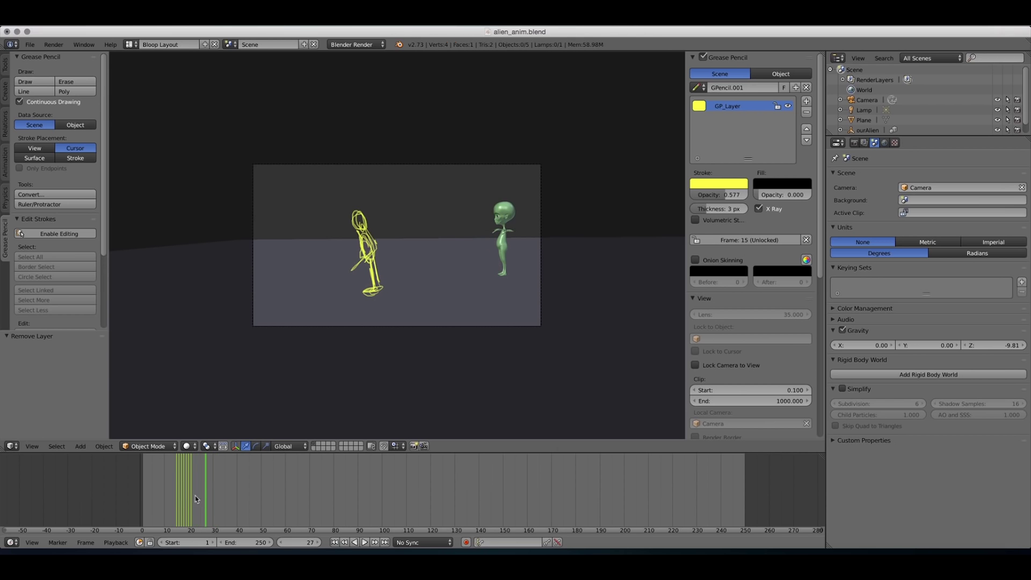
drag(201, 498, 177, 498)
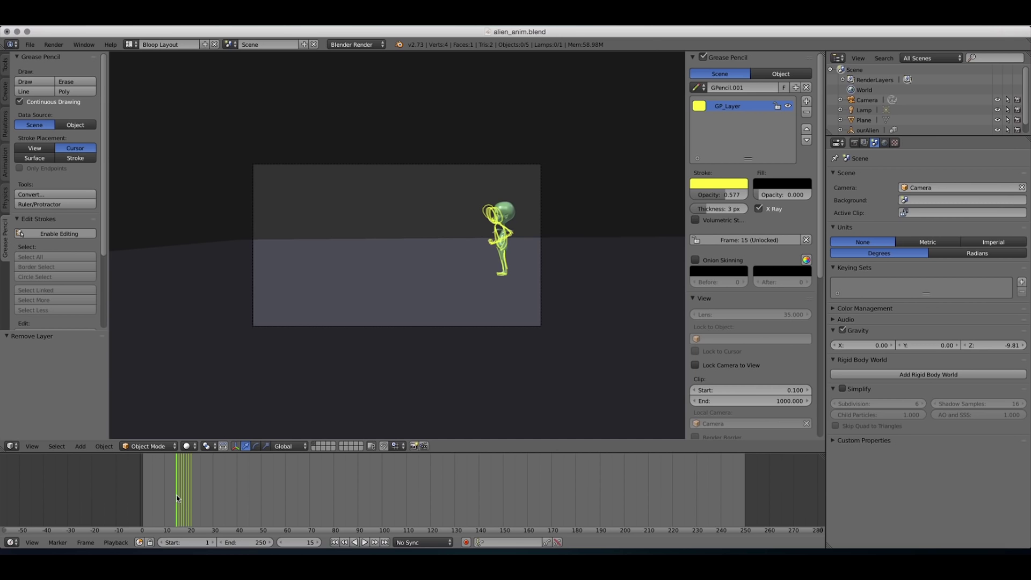
mouse_move(178, 498)
mouse_down()
mouse_move(203, 498)
mouse_move(177, 502)
mouse_up()
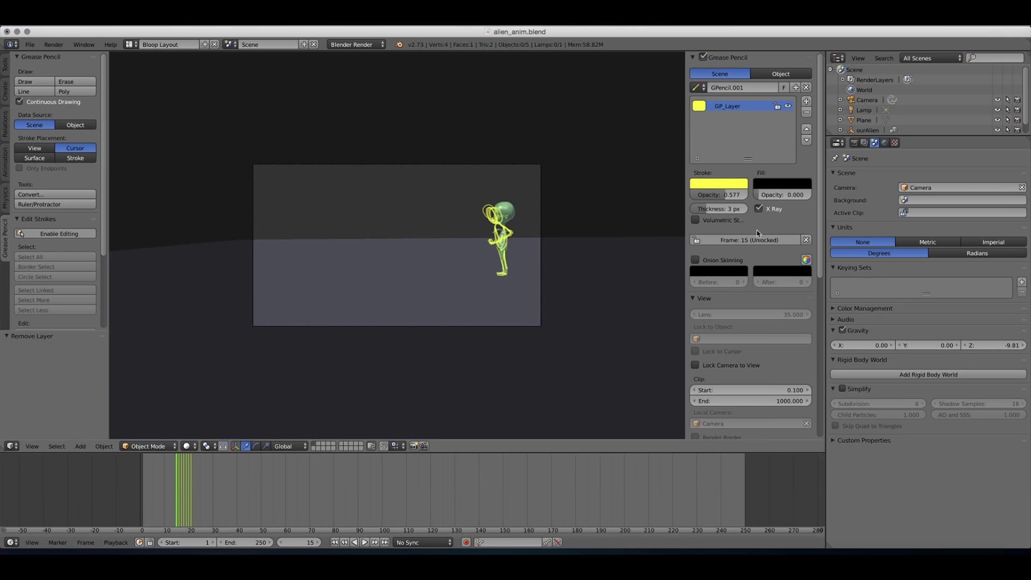
- Enable onion skinning with 2 ghost frames before the current one
scroll(761, 231, down, 2)
scroll(762, 231, down, 1)
scroll(761, 231, up, 3)
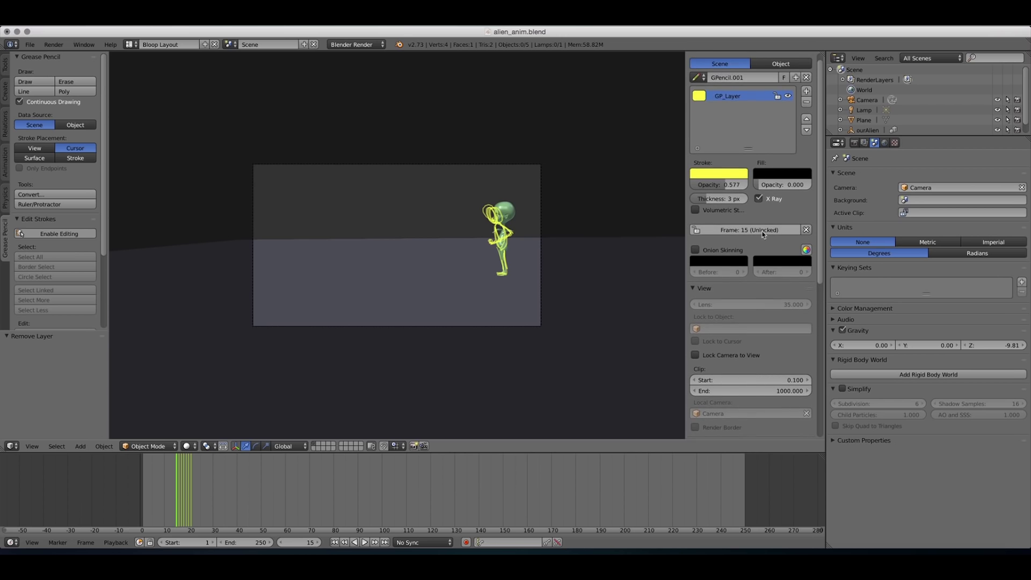
click(732, 249)
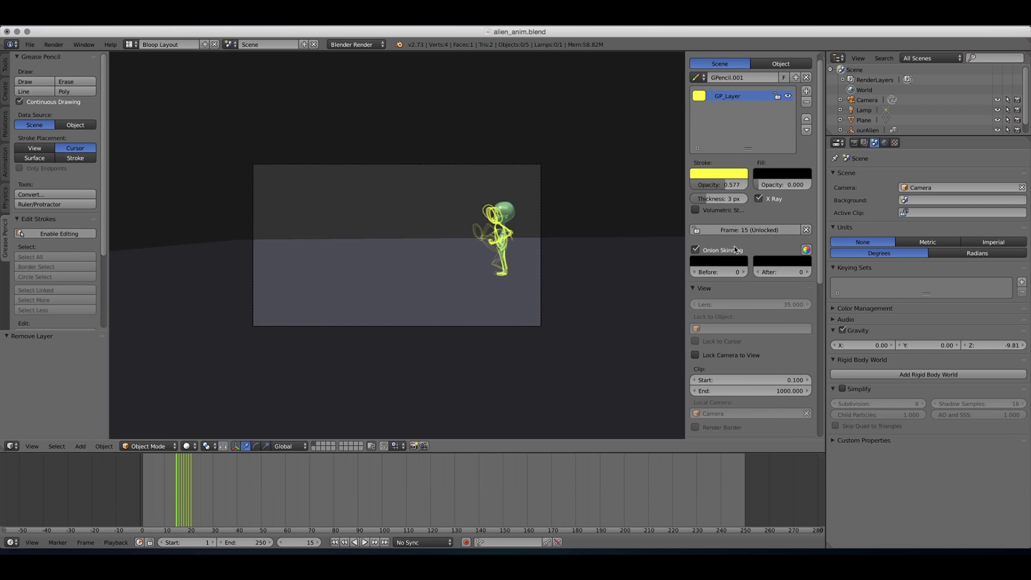
click(743, 272)
click(743, 272)
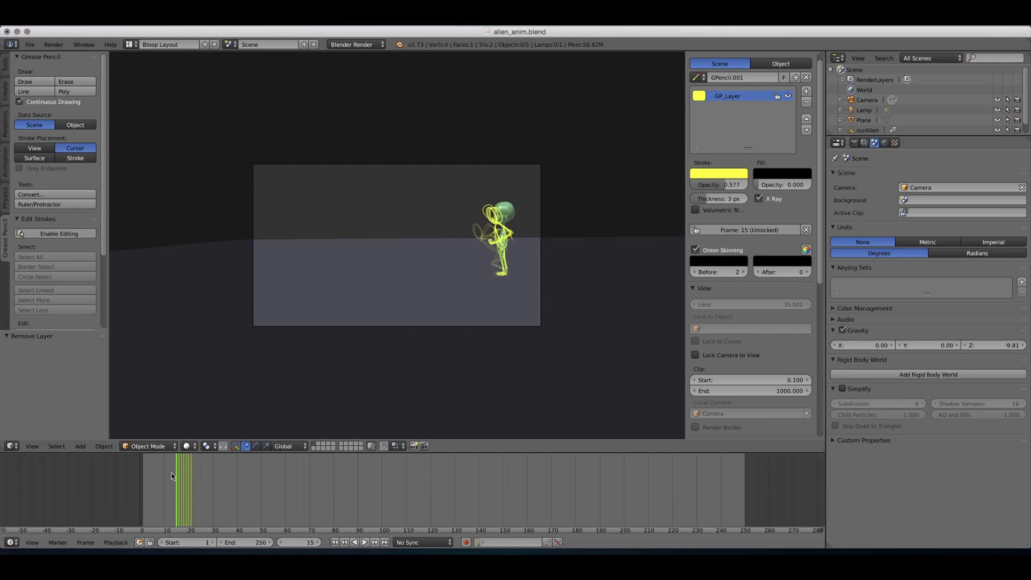
- Try different onion-skin ghost counts, settling on 2 earlier frames and 0 after
key(Right)
key(Right)
key(Right)
key(Right)
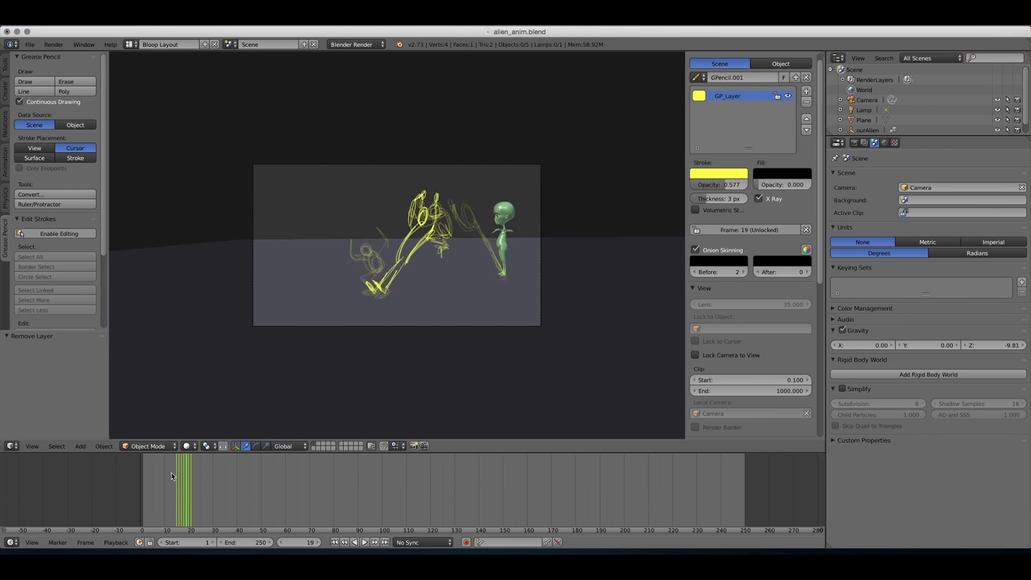
click(807, 272)
click(807, 272)
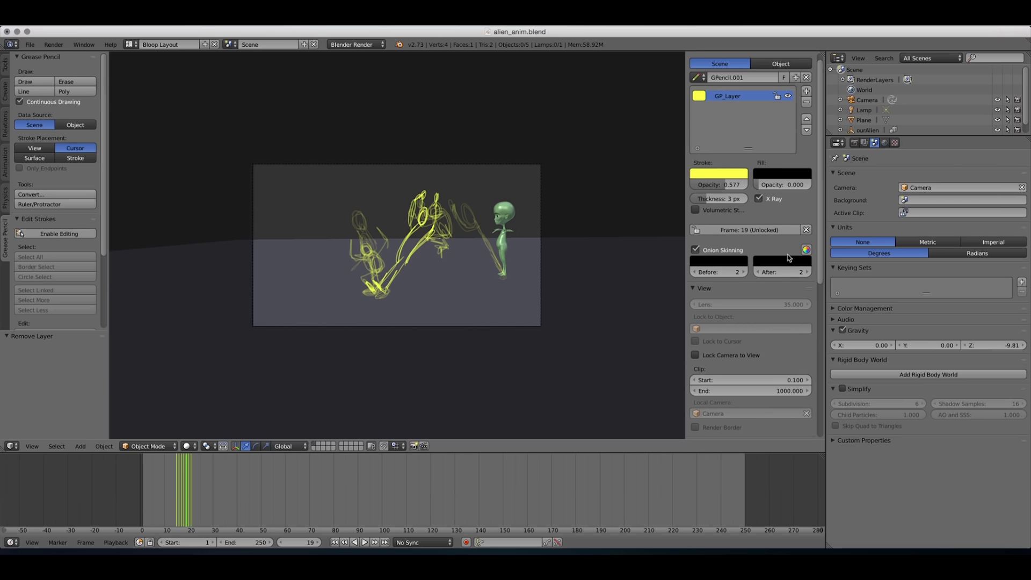
key(Left)
key(Left)
key(Left)
key(Left)
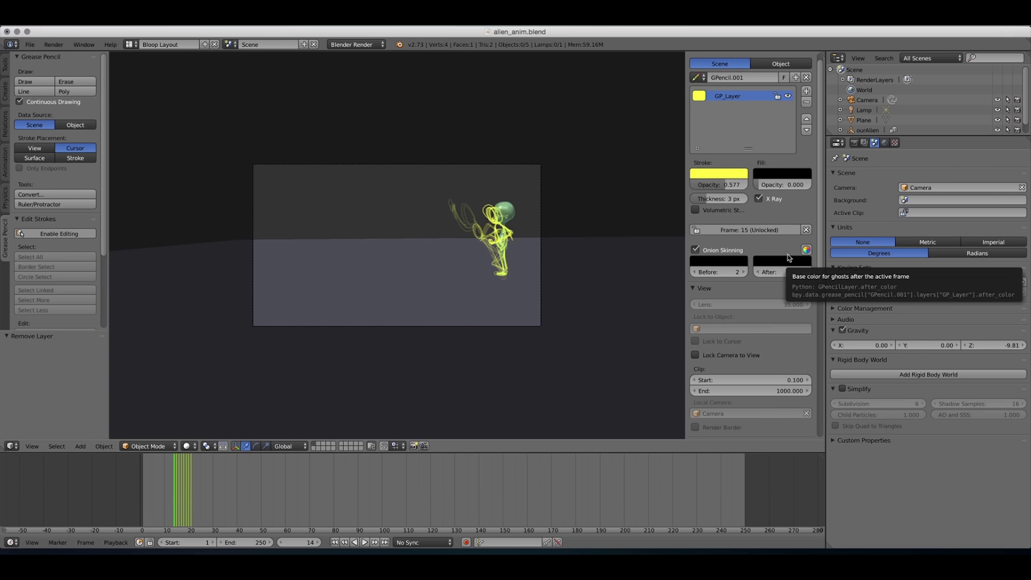
key(Right)
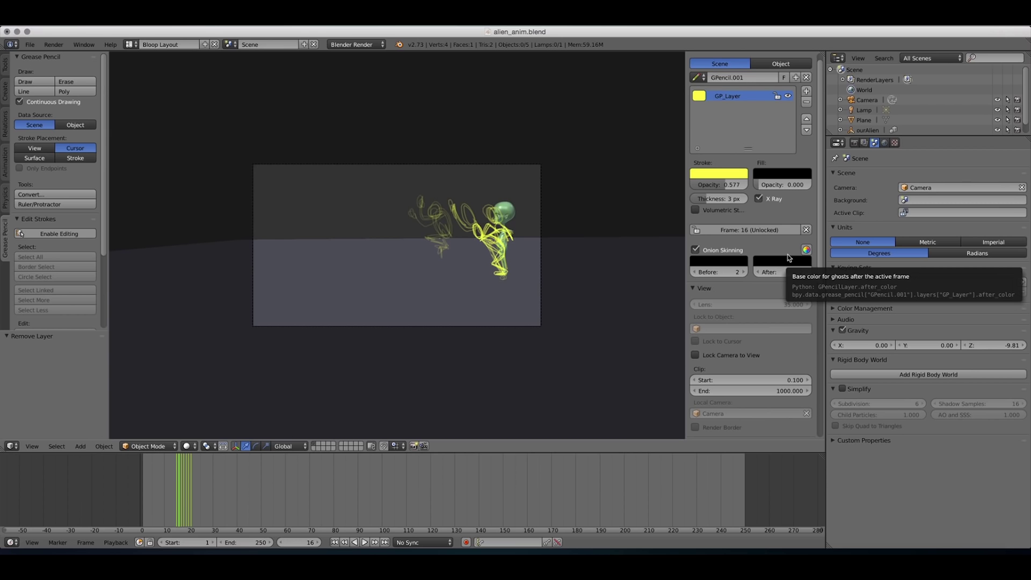
click(694, 273)
click(695, 273)
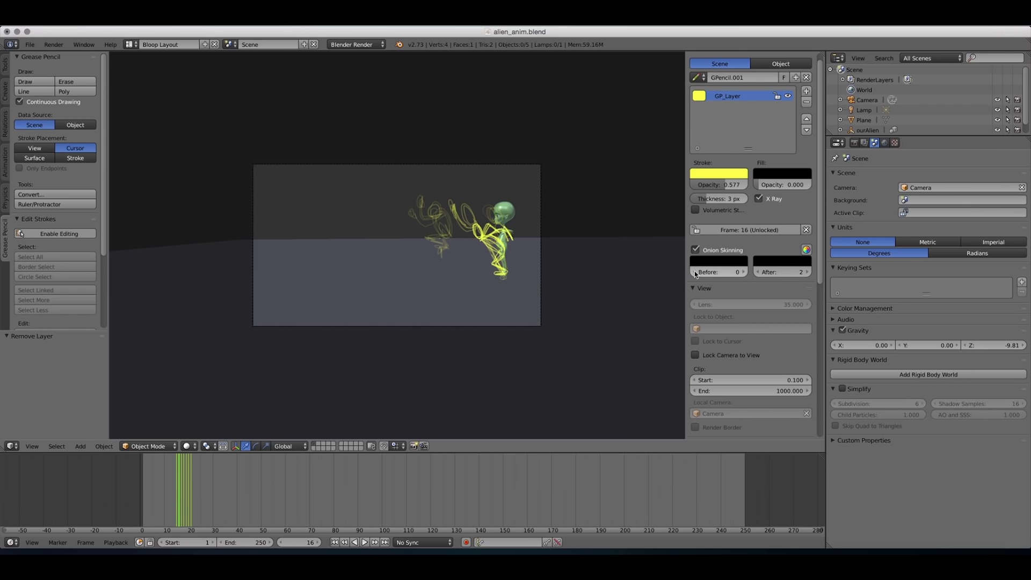
key(Left)
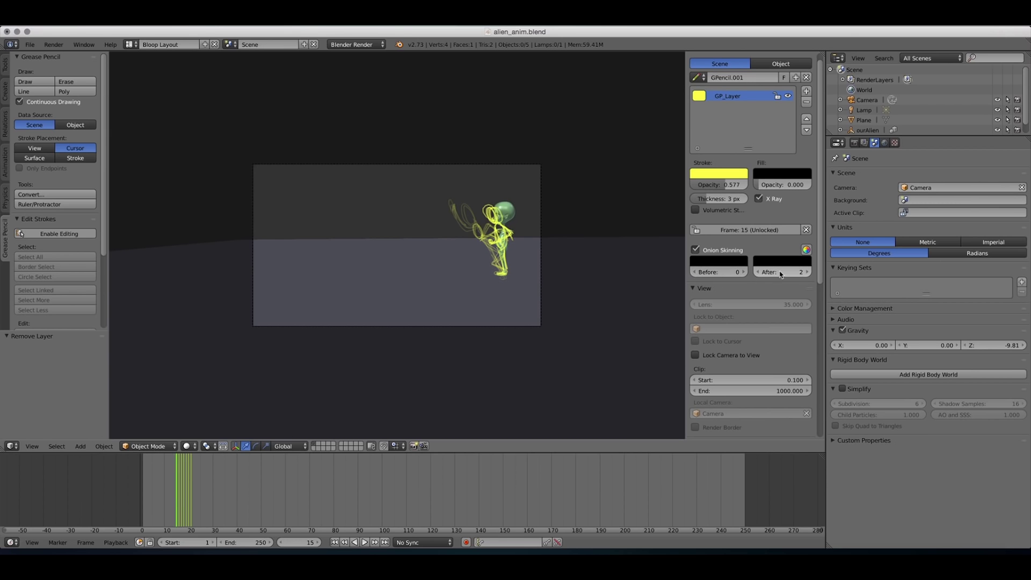
drag(780, 275, 758, 274)
click(744, 272)
- Flip between frames 17 and 20 to compare neighbouring poses against their ghosts
key(Right)
key(Right)
key(Left)
key(Left)
key(Left)
key(Left)
key(Right)
key(Right)
key(Right)
key(Right)
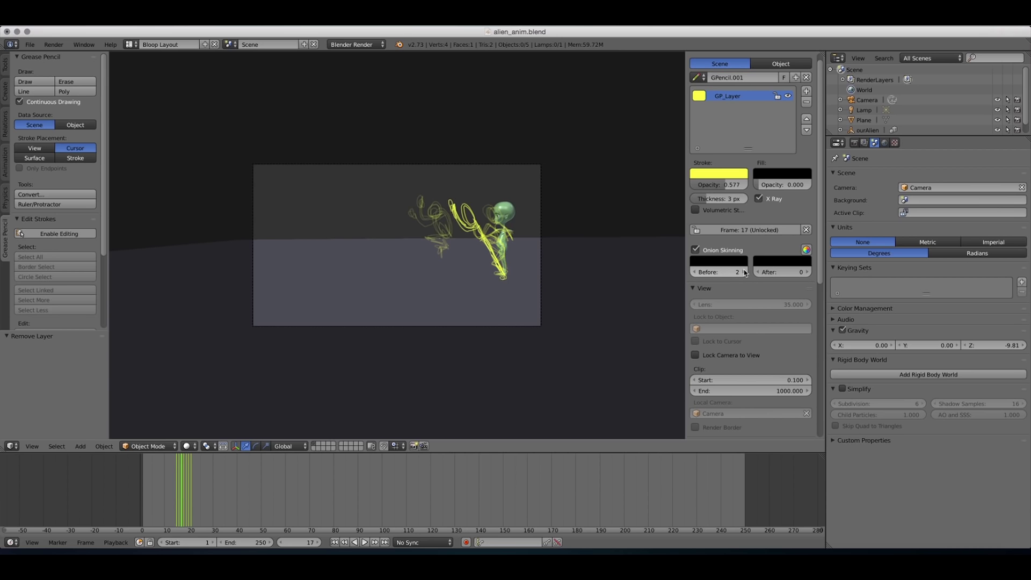
key(Right)
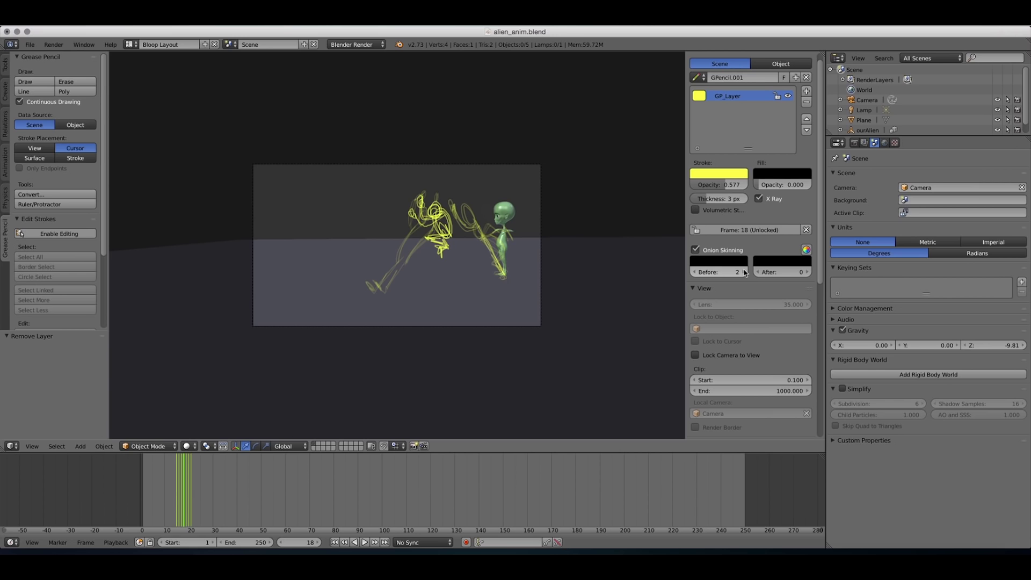
key(Right)
key(Right)
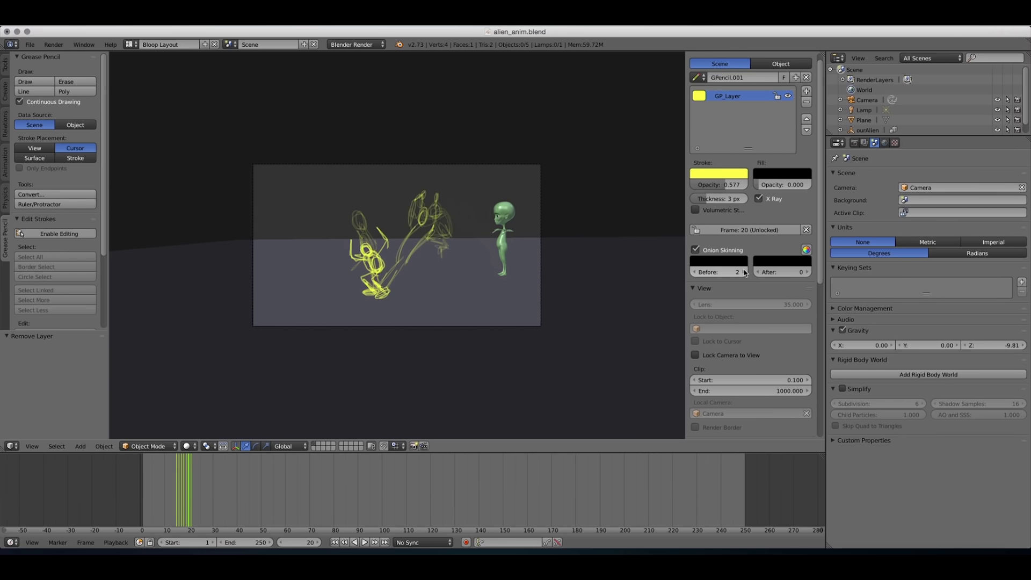
key(Left)
key(Left)
key(Right)
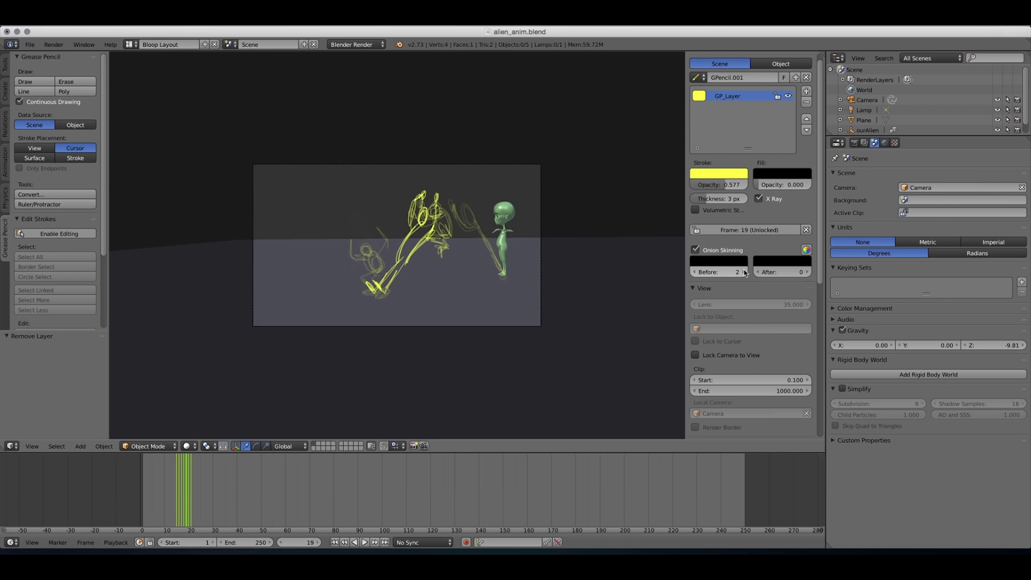
key(Right)
key(Left)
key(Right)
key(Right)
key(Left)
key(Left)
key(Left)
key(Left)
key(Left)
key(Right)
key(Right)
key(Right)
key(Right)
key(Left)
key(Right)
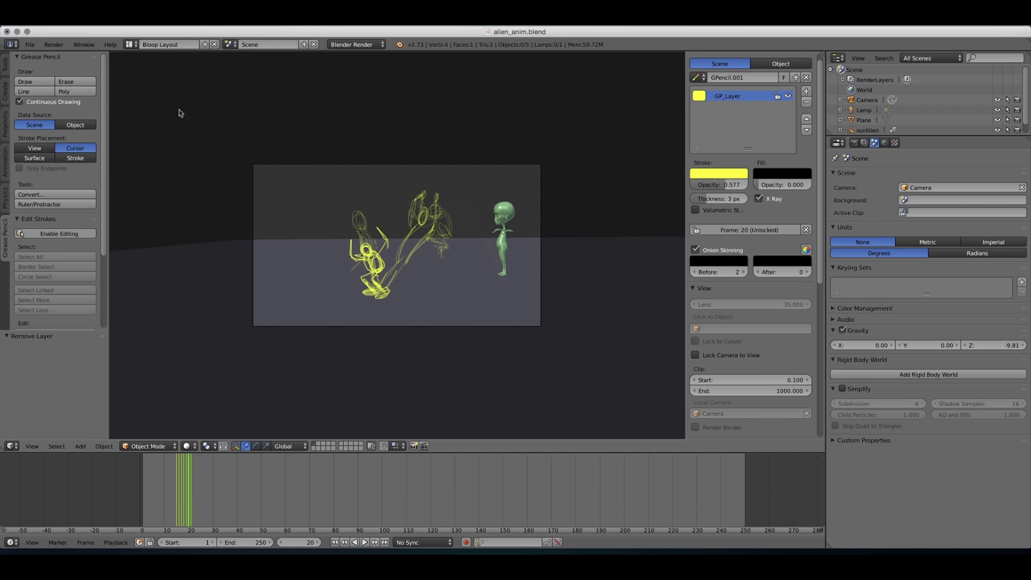
- Sketch three extra Grease Pencil strokes over the figure's torso, then end drawing
click(34, 82)
drag(374, 264, 368, 252)
drag(376, 258, 383, 270)
mouse_move(378, 273)
mouse_down()
mouse_move(383, 282)
mouse_move(365, 287)
mouse_move(378, 295)
mouse_up()
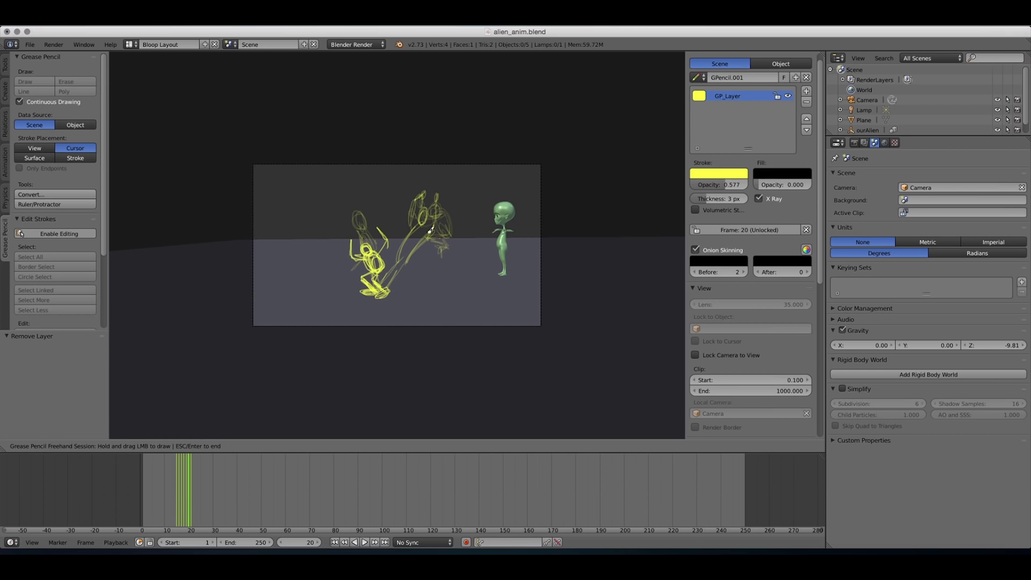
key(Escape)
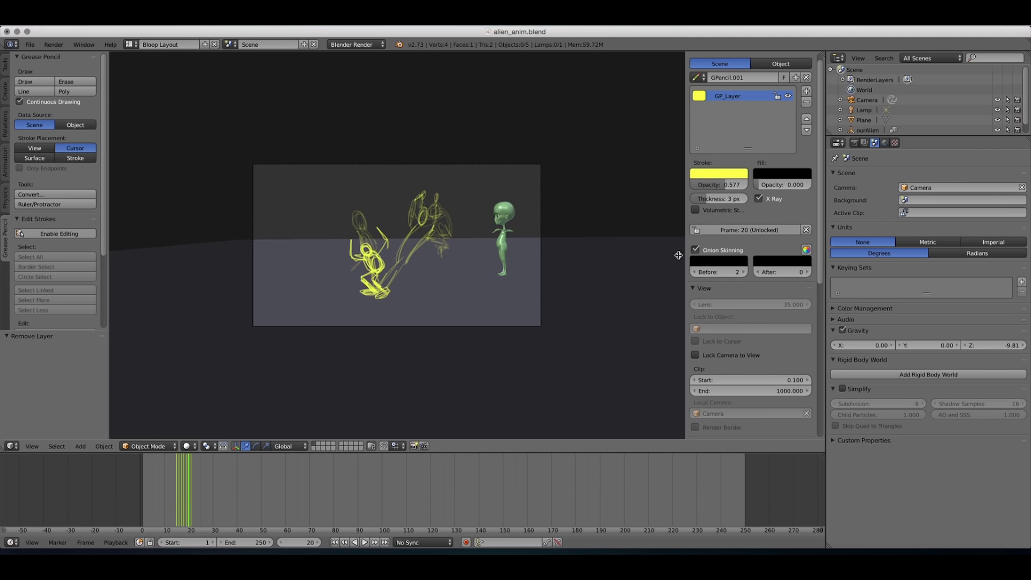
- Turn off onion skinning and briefly play the animation
click(696, 249)
key(alt+a)
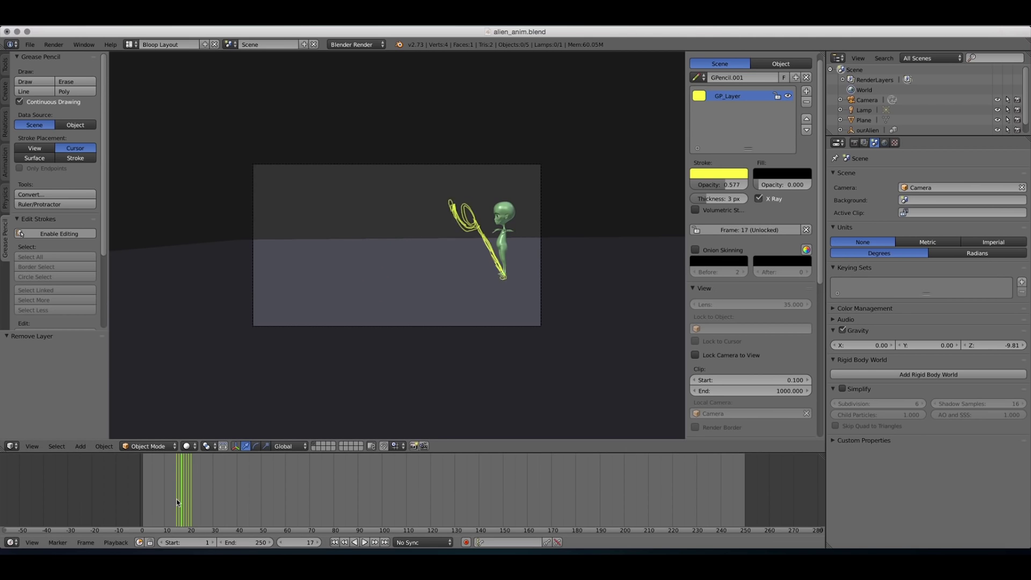
key(alt+a)
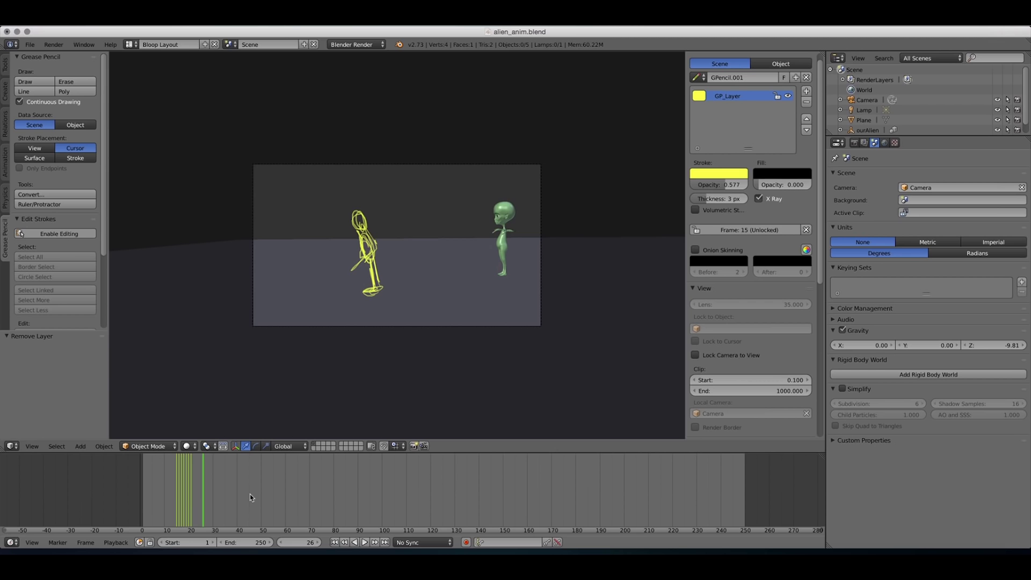
- Turn the bottom timeline into an enlarged Dope Sheet and open its Mode menu
click(12, 542)
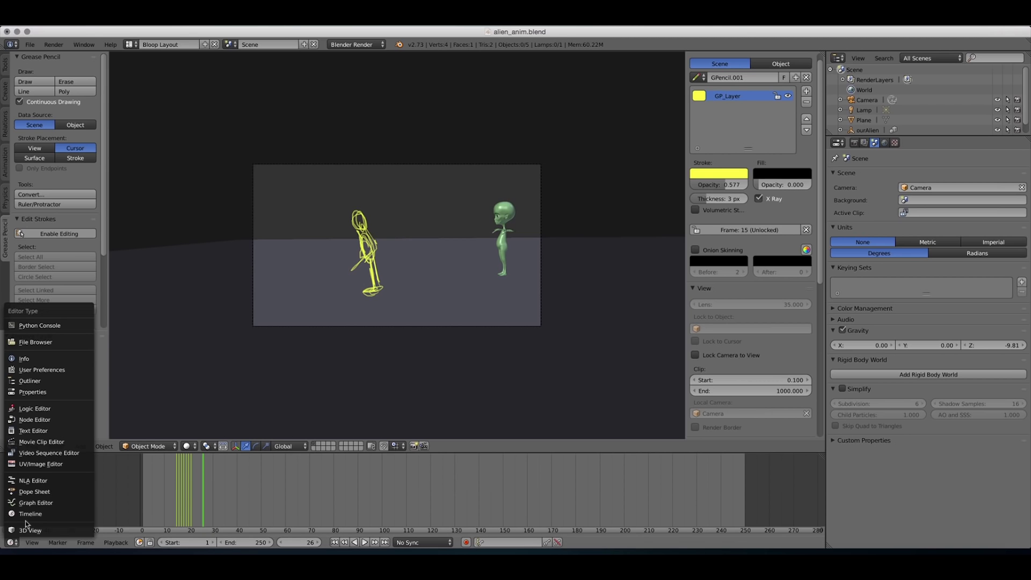
click(50, 490)
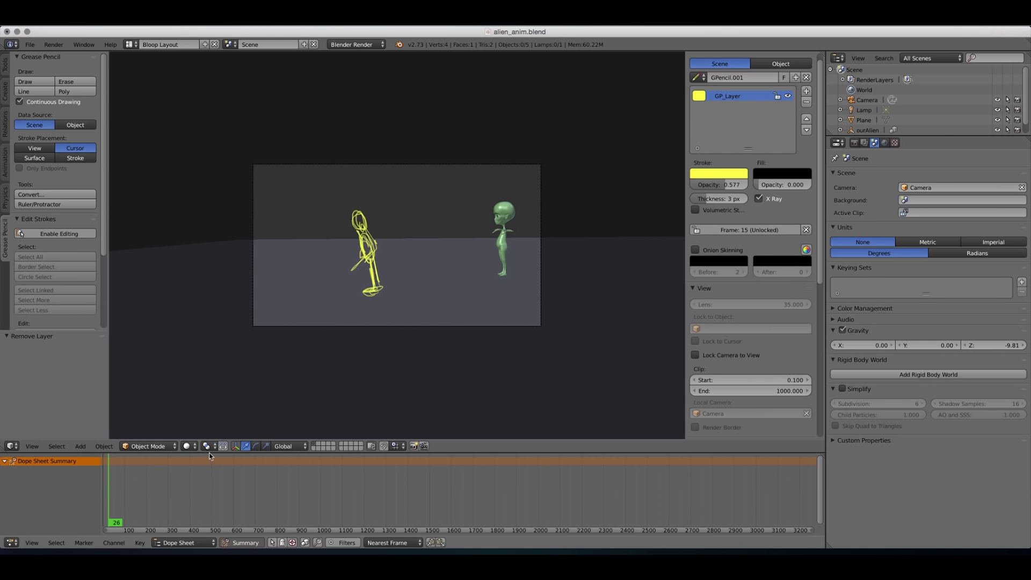
drag(210, 452, 210, 399)
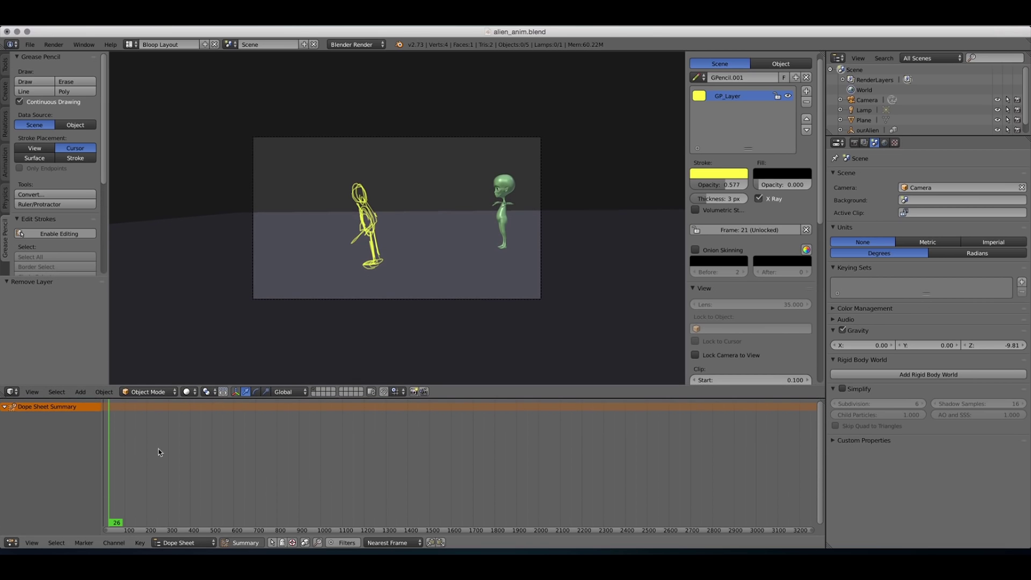
drag(160, 452, 107, 455)
click(195, 543)
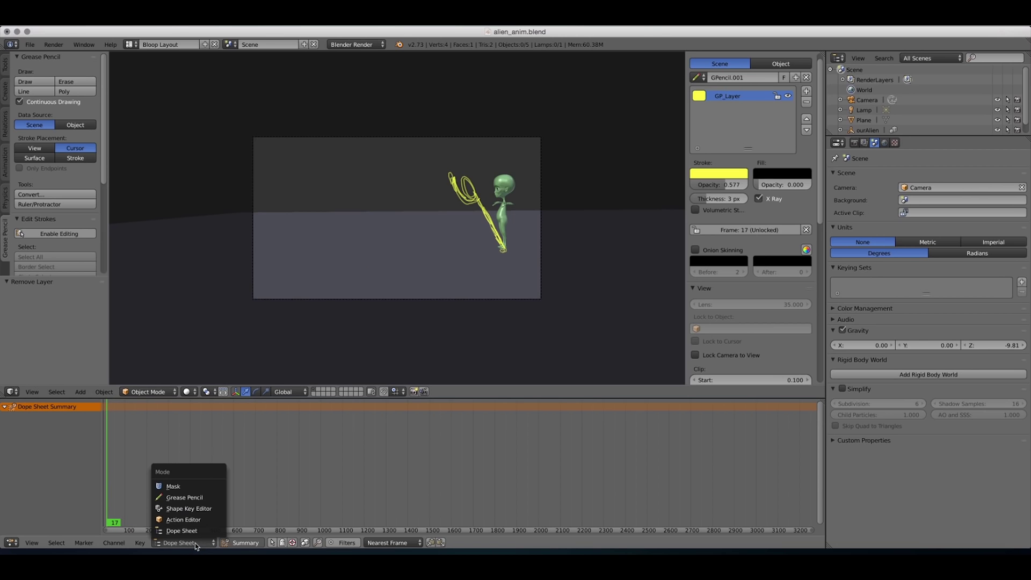
- Set the Dope Sheet to Grease Pencil mode, fit all keys, and preview around frame 18
click(193, 497)
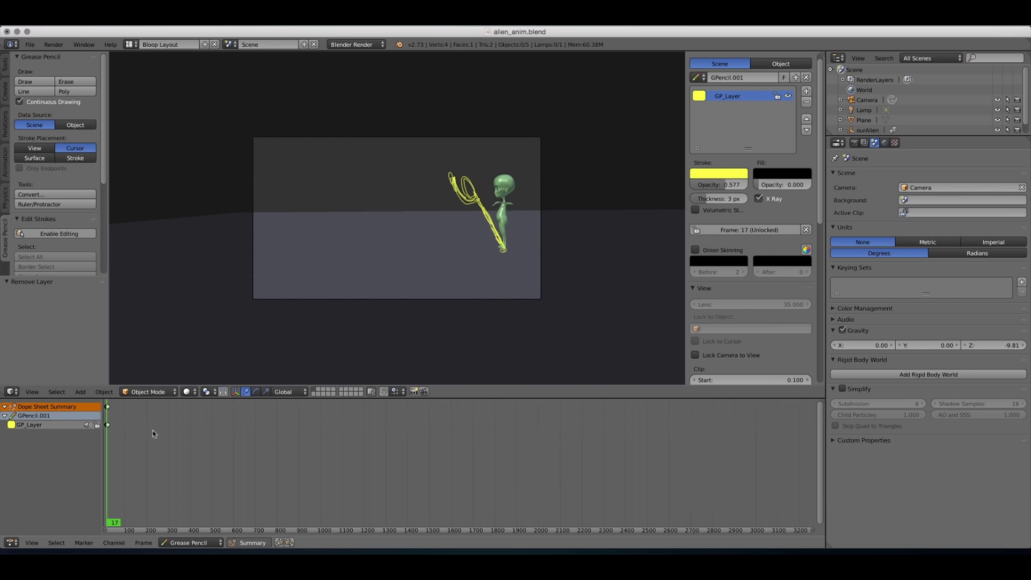
key(Home)
mouse_move(309, 441)
mouse_down()
mouse_move(136, 448)
mouse_move(504, 449)
mouse_up()
key(alt+a)
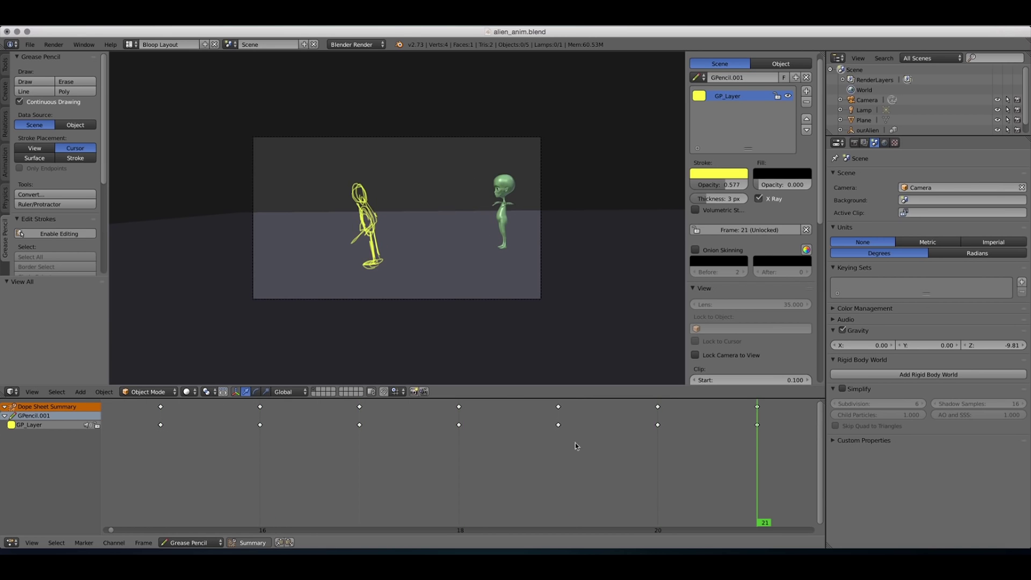
key(Escape)
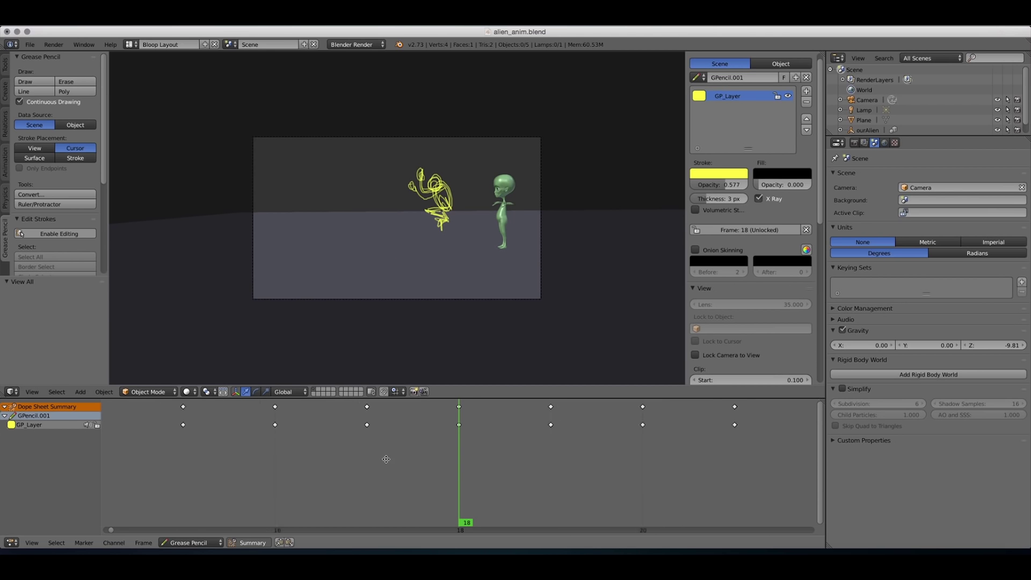
- Zoom the Dope Sheet out to frames 0–60 and drag the frame-21 key to frame 23
ctrl+middle_drag(384, 459, 308, 456)
ctrl+scroll(308, 456, right, 2)
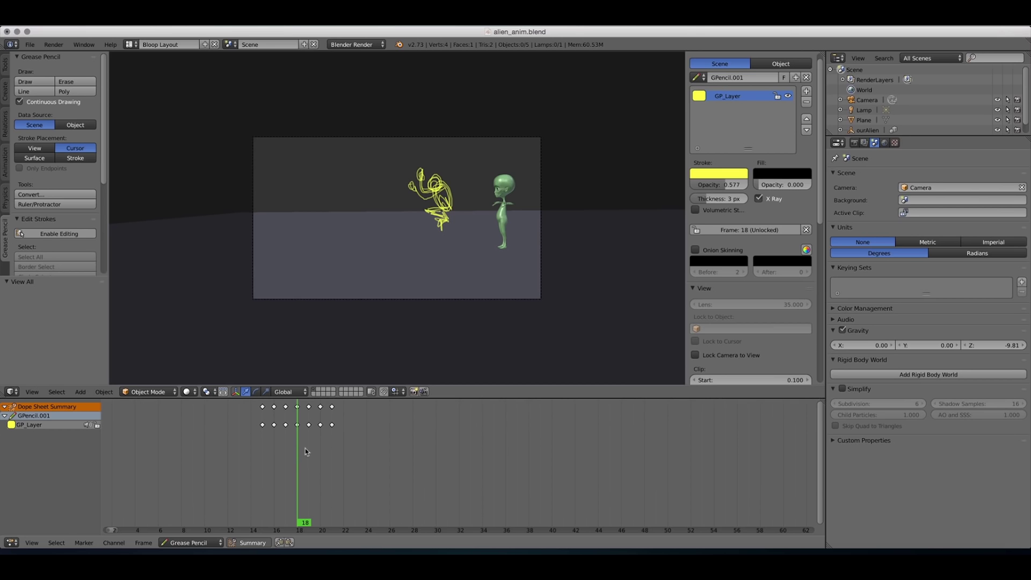
drag(304, 443, 264, 445)
scroll(277, 419, up, 4)
drag(287, 409, 309, 411)
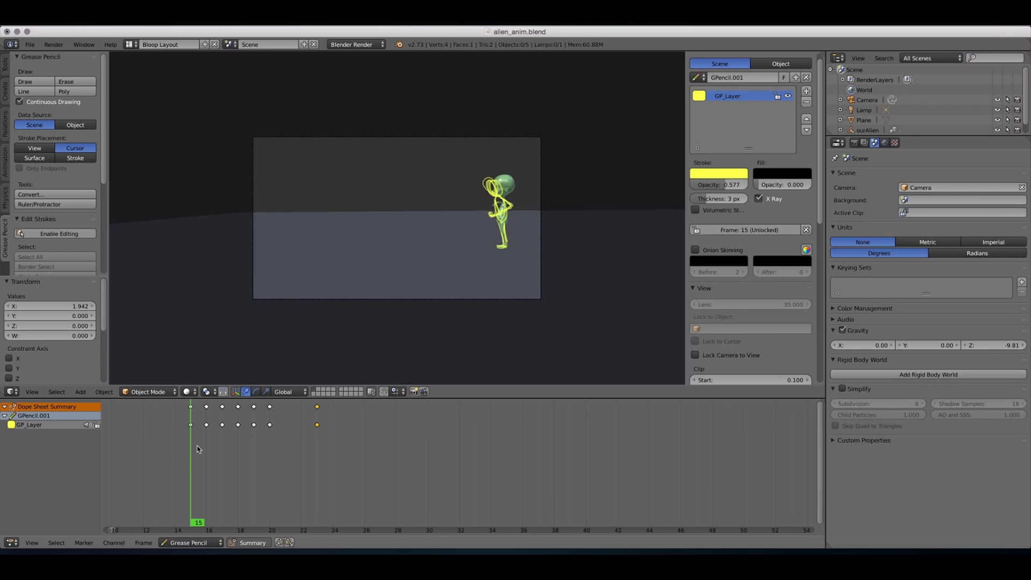
- Move the keyframes from frames 16–23 nine frames later, then play the result
drag(198, 450, 368, 397)
key(g)
click(248, 428)
key(a)
key(alt+a)
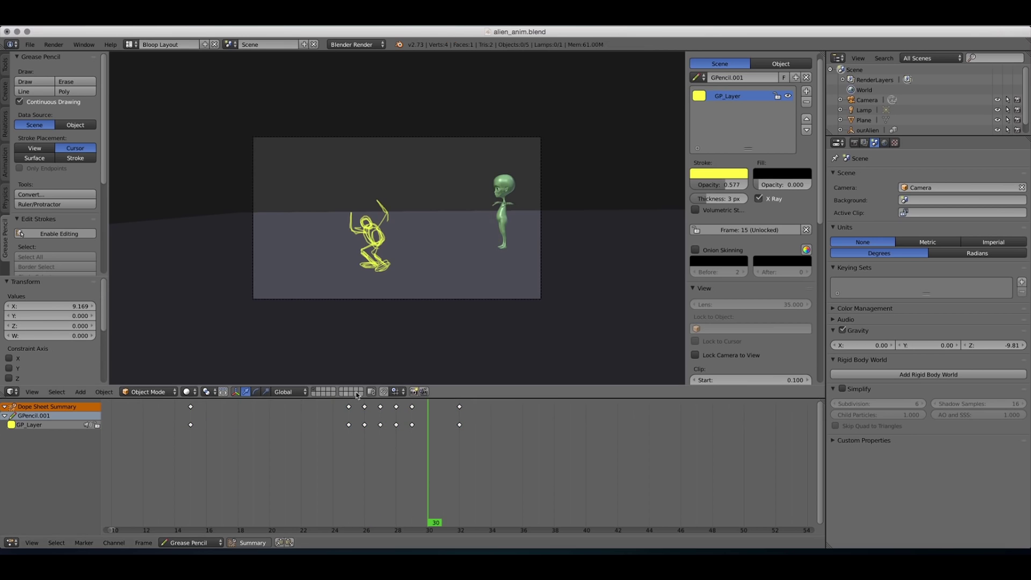
key(alt+a)
mouse_move(334, 414)
mouse_down()
mouse_move(299, 416)
mouse_move(493, 439)
mouse_up()
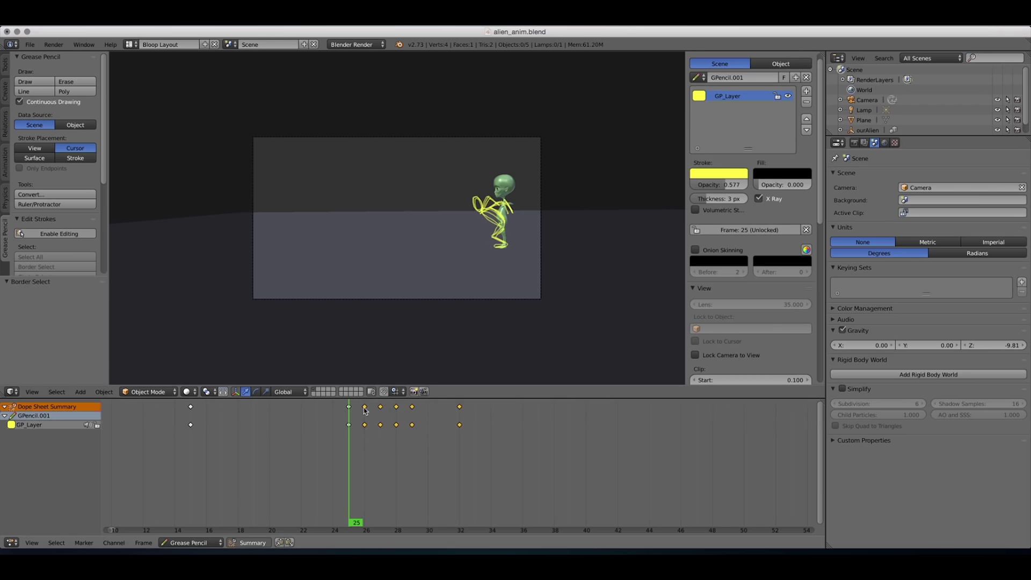
- Shift the later keyframes 5 frames further and compare poses around frame 31
key(g)
click(445, 411)
mouse_move(310, 444)
mouse_down()
mouse_move(347, 430)
mouse_move(459, 435)
mouse_up()
key(Right)
key(Left)
key(Left)
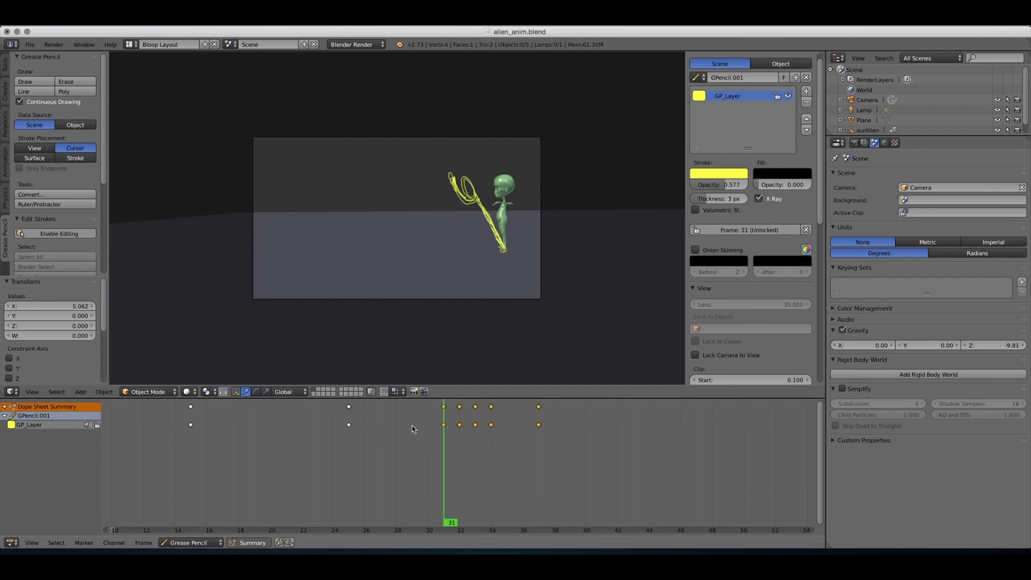
key(Left)
key(Right)
key(Right)
- Shift the keys from frames 32–37, then those at 34, 35 and 38, each one frame later
key(b)
drag(454, 400, 543, 454)
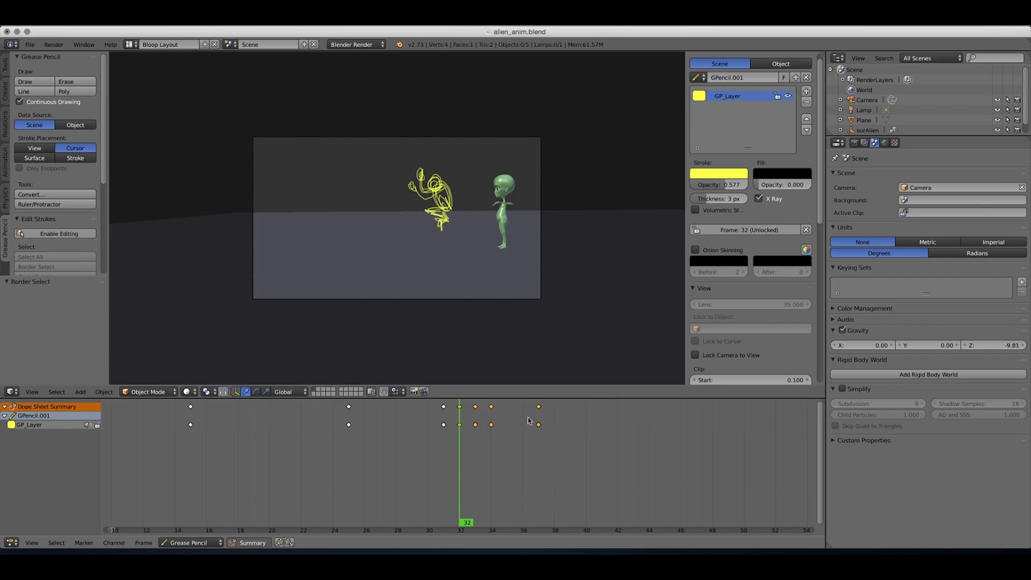
key(g)
click(500, 428)
drag(472, 449, 495, 446)
key(b)
drag(488, 399, 564, 455)
key(g)
click(504, 446)
click(482, 444)
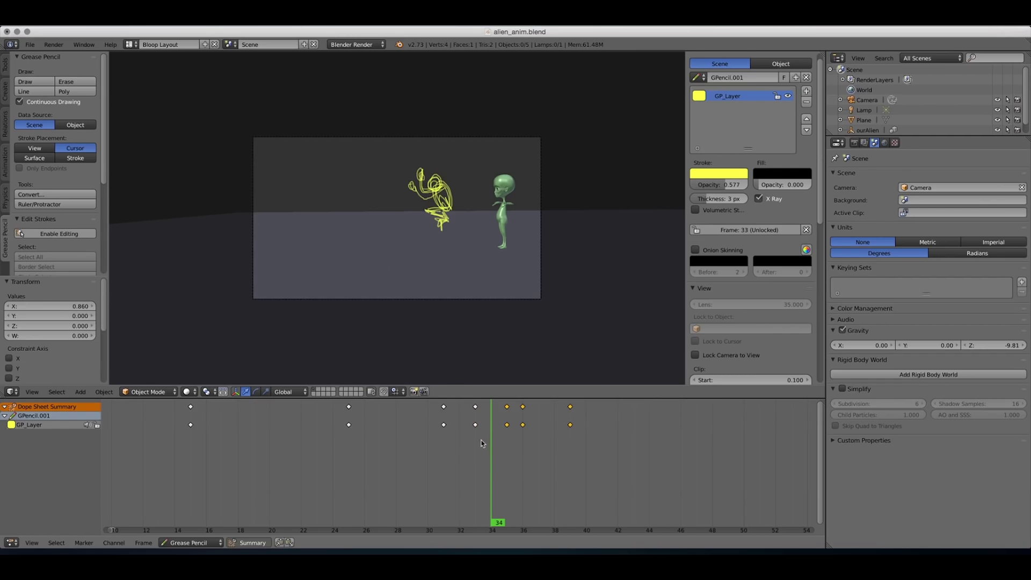
mouse_move(482, 444)
mouse_down()
mouse_move(577, 438)
mouse_move(523, 438)
mouse_up()
- Move the last keyframe from frame 39 to 40 and review the final frames
mouse_move(570, 425)
right_down()
mouse_move(604, 424)
mouse_move(586, 424)
right_up()
drag(516, 447, 597, 445)
click(115, 444)
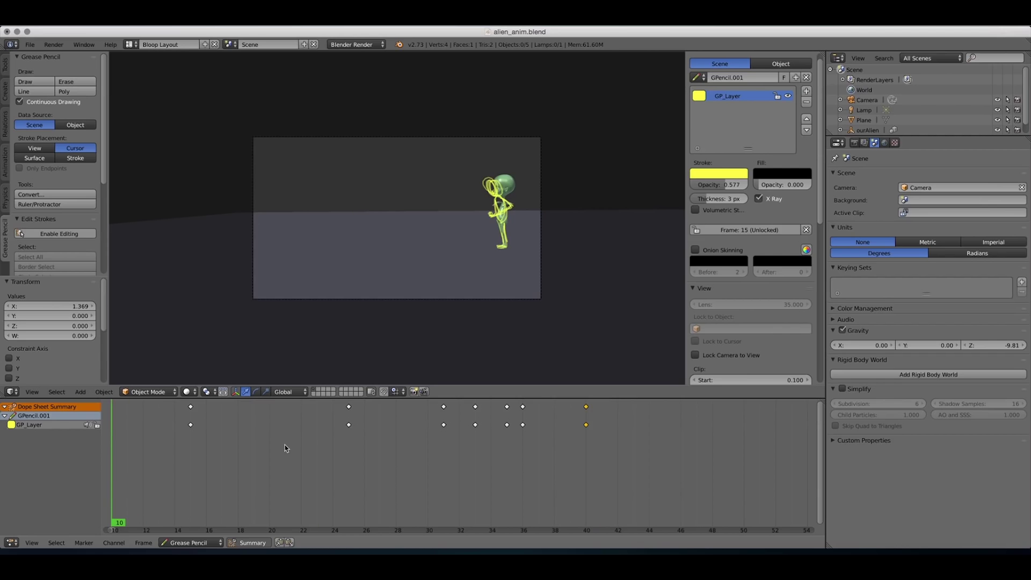
- Set a preview range spanning the keyframes and play the animation within it
key(alt+a)
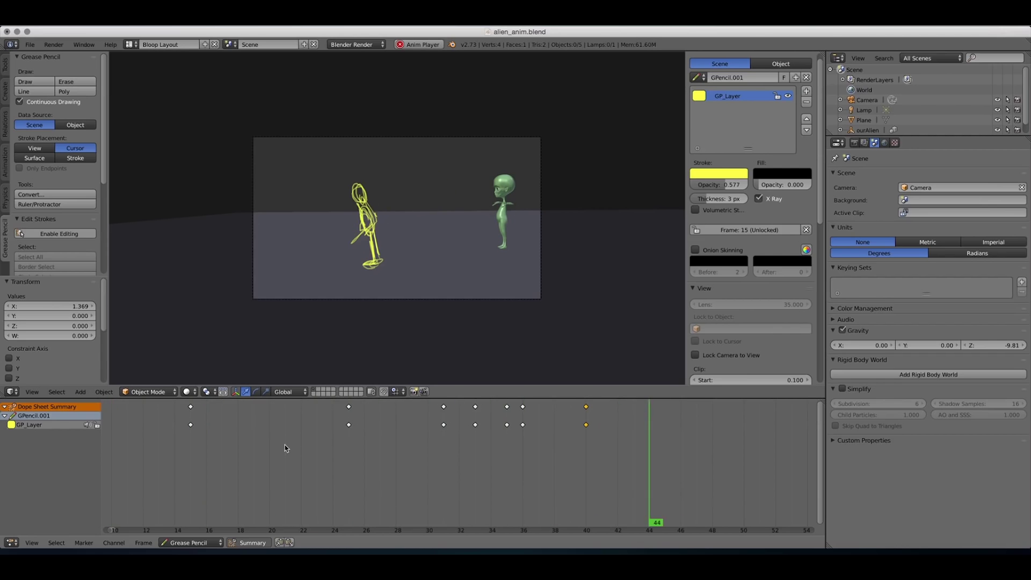
key(alt+a)
key(alt+a)
key(b)
drag(171, 411, 807, 492)
key(alt+a)
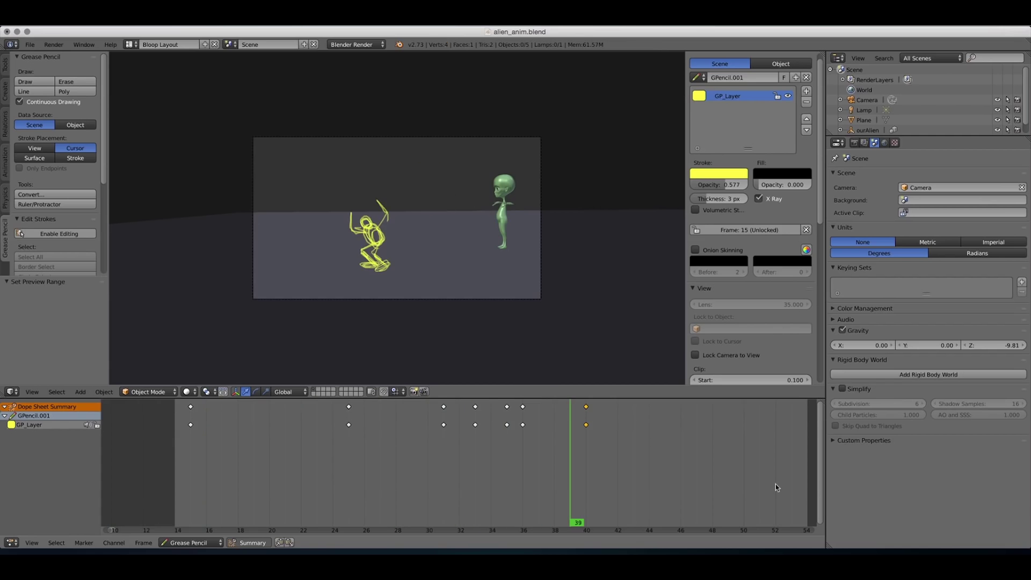
key(shift+Left)
key(alt+a)
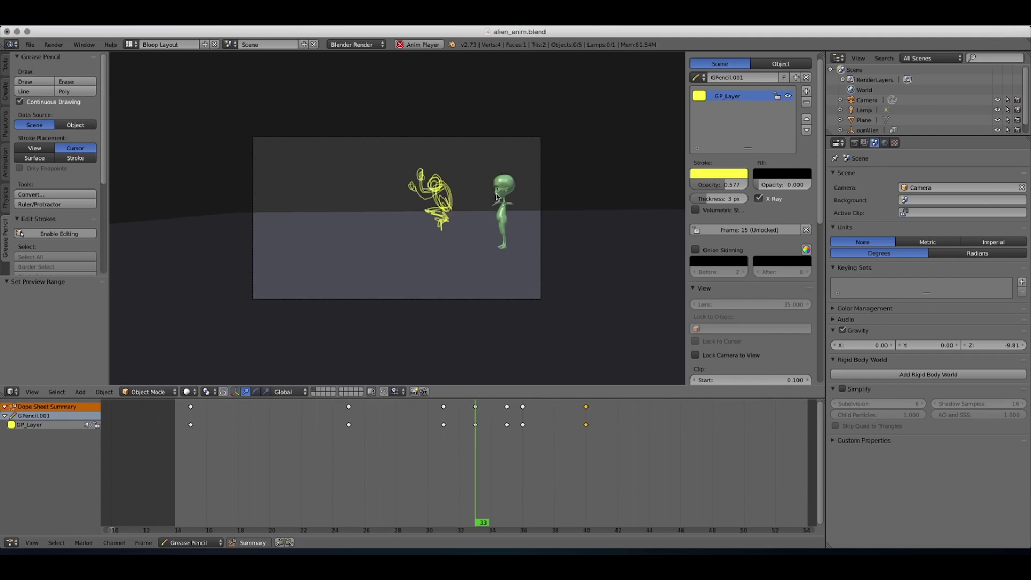
key(alt+a)
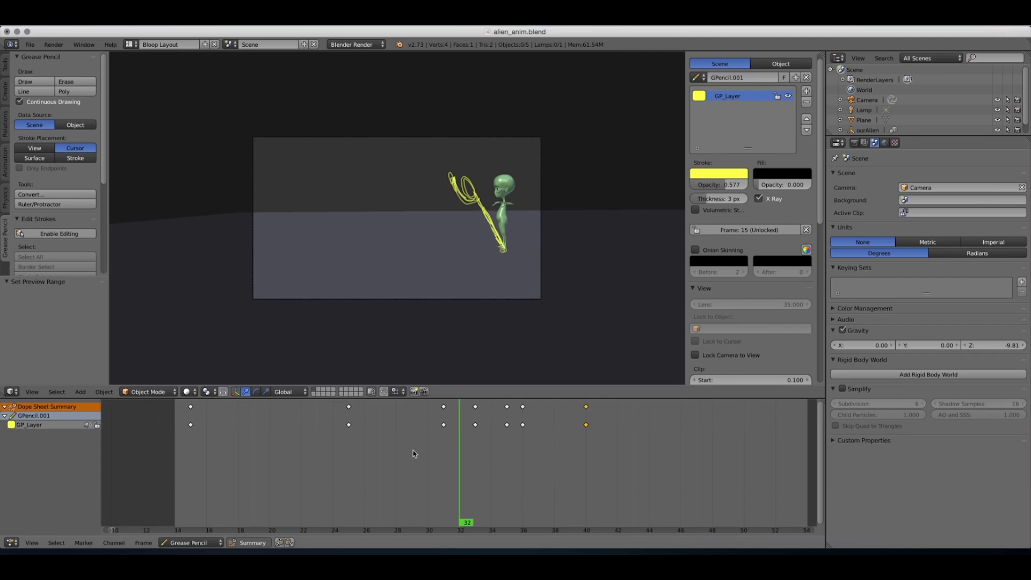
- Scrub through the retimed poses and play the animation from frame 15
mouse_move(411, 453)
mouse_down()
mouse_move(246, 446)
mouse_move(586, 446)
mouse_up()
click(189, 461)
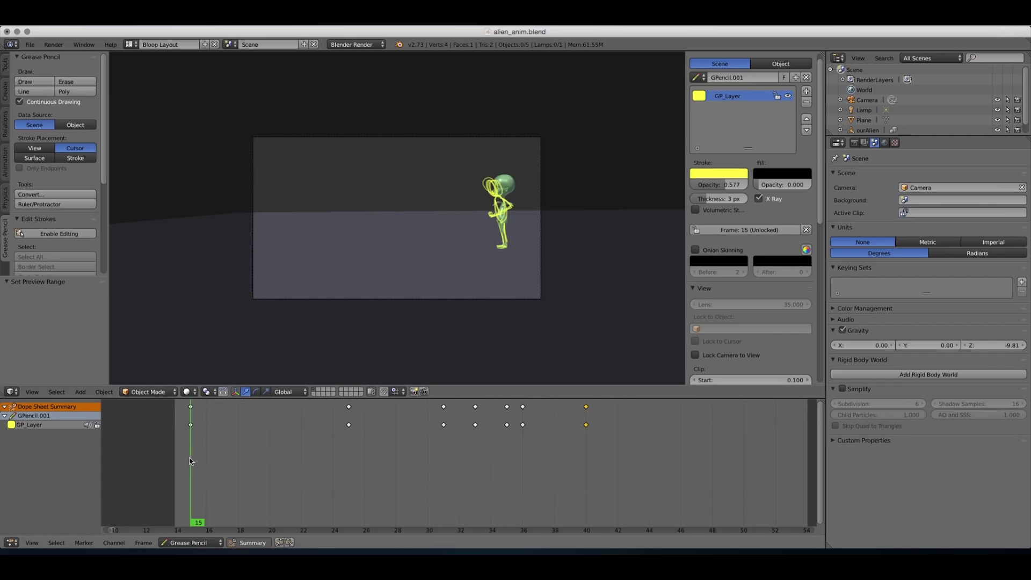
key(alt+a)
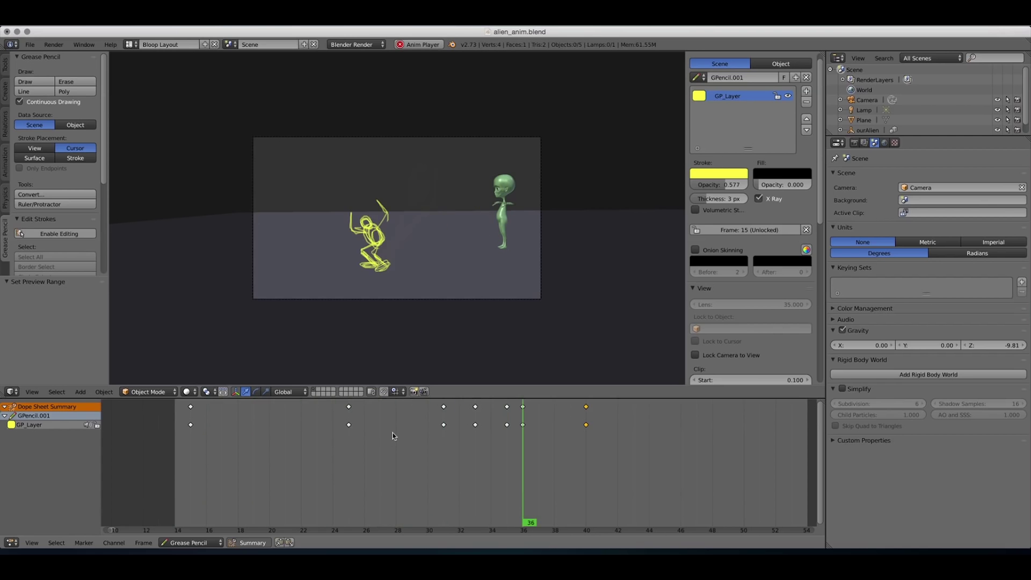